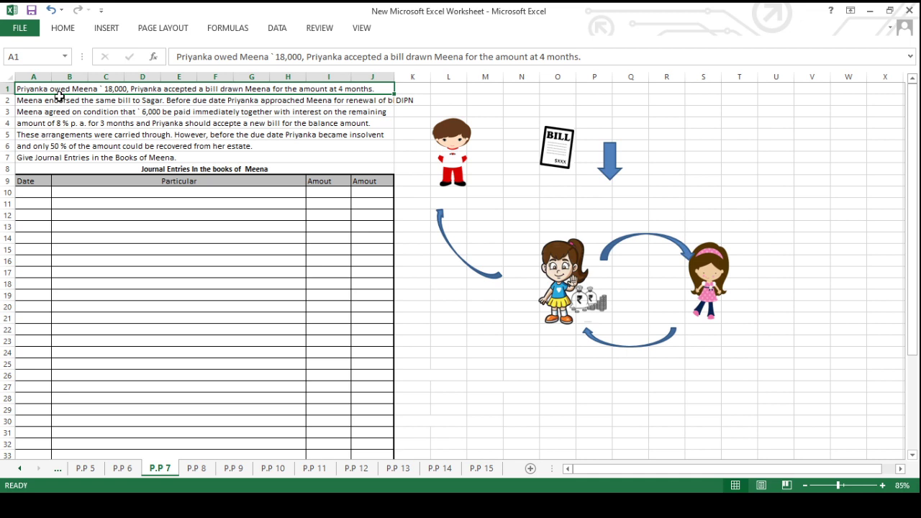
Show the name and role labels under the two girl pictures, with Drawee in S24 and Drawer in O24
{"action": "left_click", "coordinate": [704, 325]}
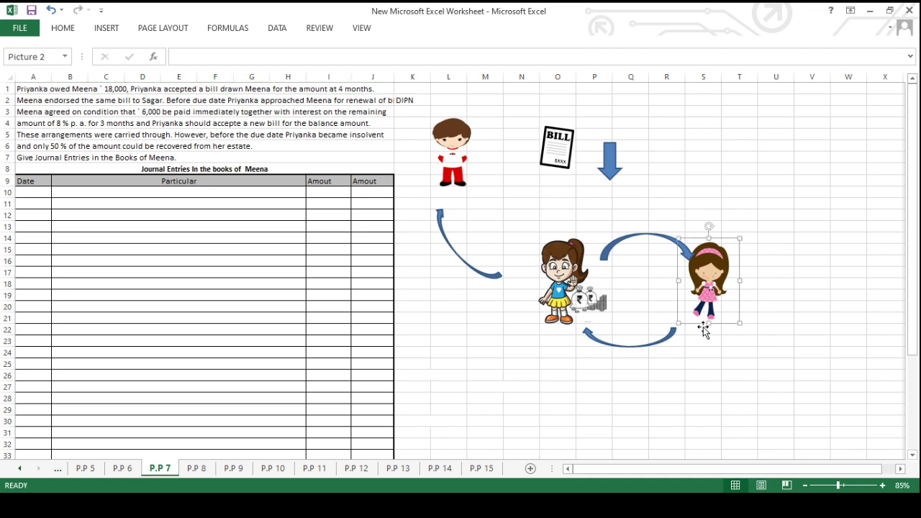
{"action": "left_click", "coordinate": [700, 331]}
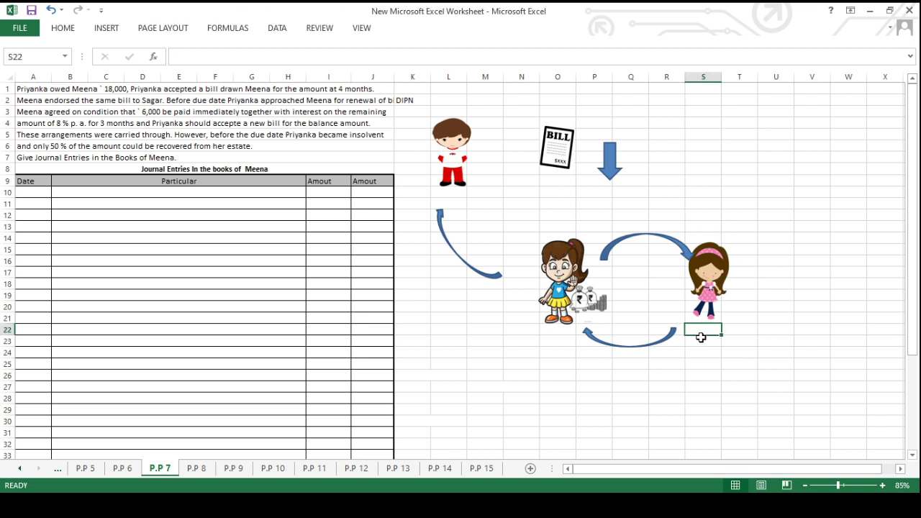
{"action": "left_click", "coordinate": [700, 340]}
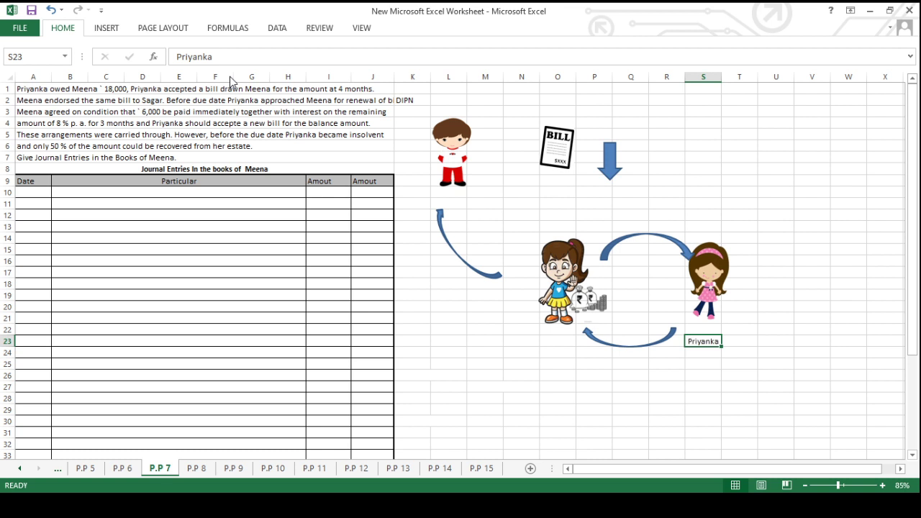
{"action": "left_click", "coordinate": [704, 351]}
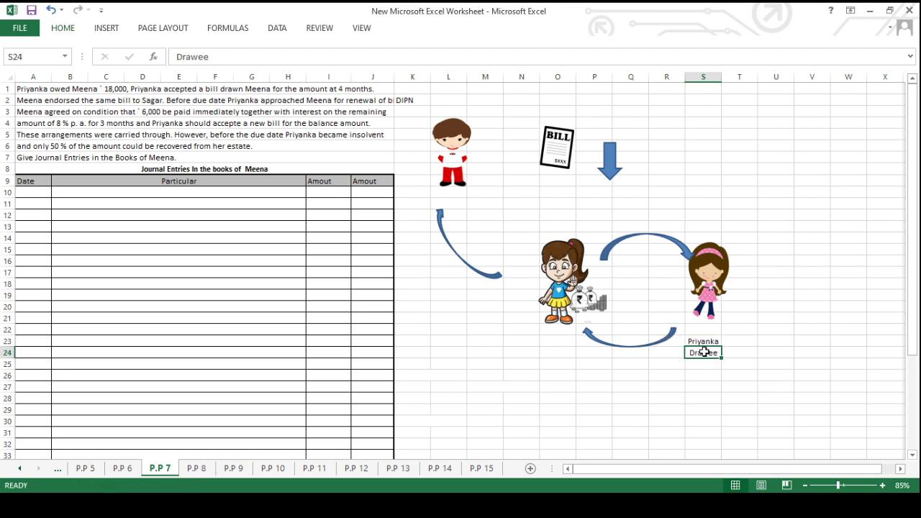
{"action": "left_click", "coordinate": [558, 343]}
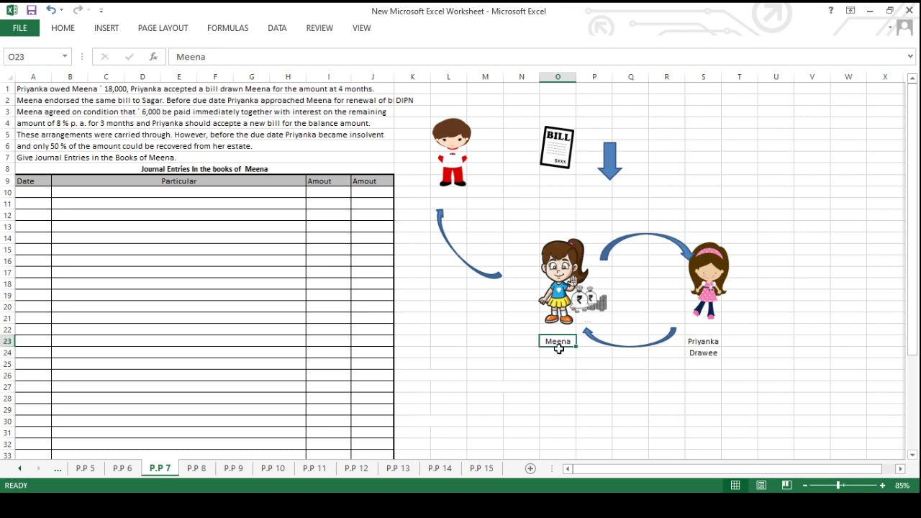
{"action": "left_click", "coordinate": [556, 354]}
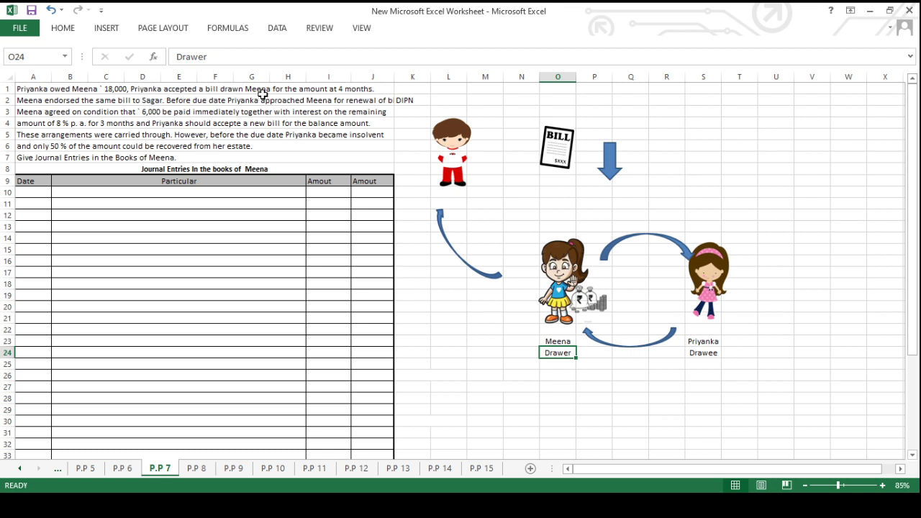
Move the two money-bag pictures below and to the right of the drawee, and place the bill picture beside the boy
{"action": "left_click_drag", "start_coordinate": [566, 156], "coordinate": [682, 283]}
{"action": "left_click_drag", "start_coordinate": [599, 301], "coordinate": [748, 390]}
{"action": "left_click_drag", "start_coordinate": [687, 285], "coordinate": [765, 370]}
{"action": "left_click_drag", "start_coordinate": [608, 295], "coordinate": [599, 320]}
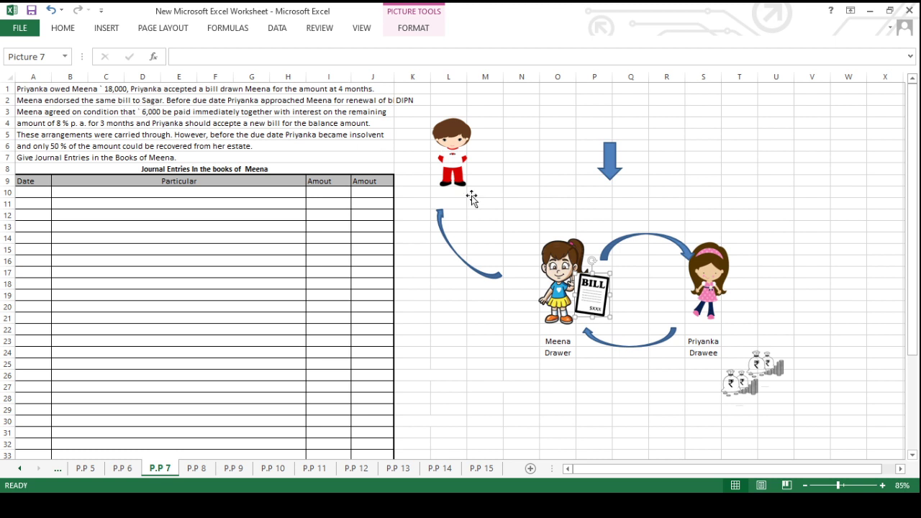
{"action": "left_click_drag", "start_coordinate": [582, 284], "coordinate": [407, 161]}
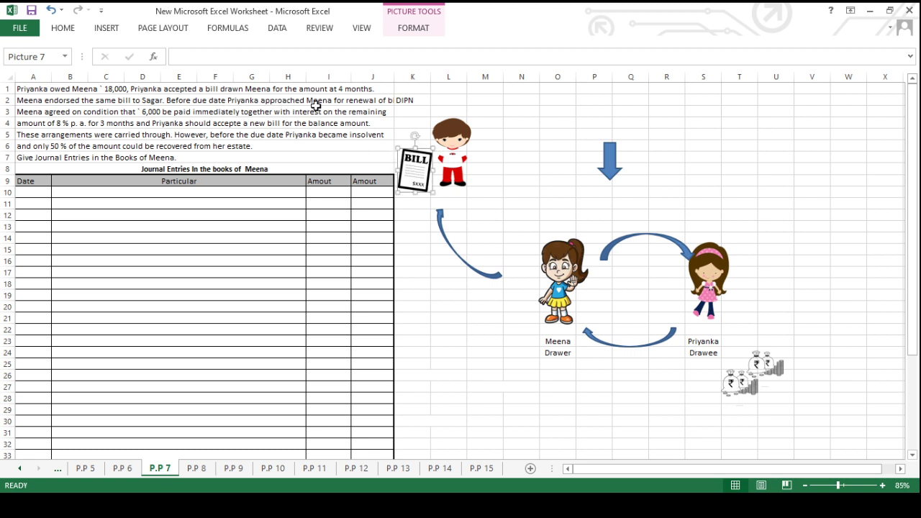
Colour the word "renewal" red in the problem text in A2
{"action": "double_click", "coordinate": [369, 102]}
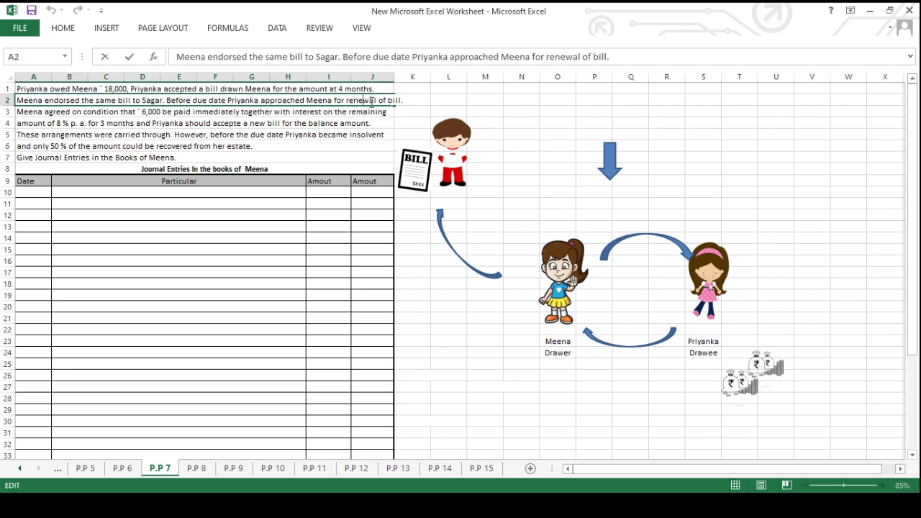
{"action": "left_click_drag", "start_coordinate": [379, 102], "coordinate": [346, 101]}
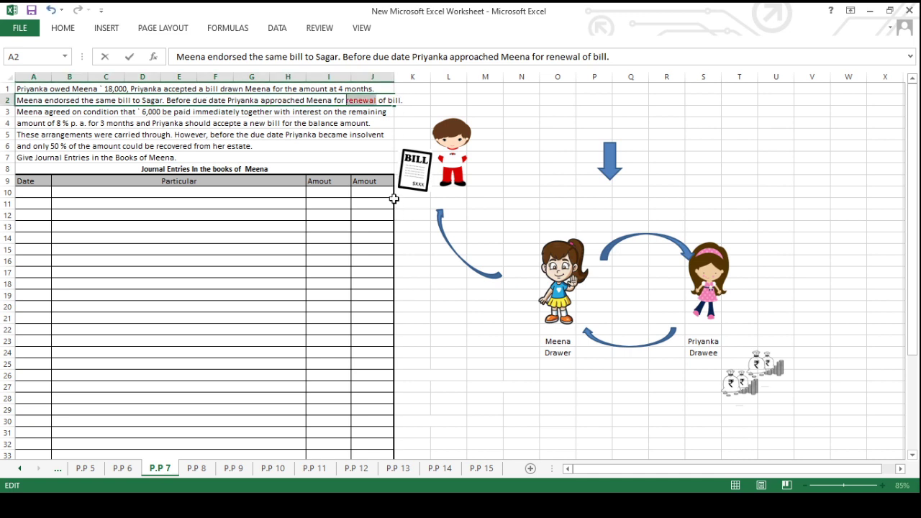
{"action": "left_click", "coordinate": [382, 134]}
Replace the DIPN note in K2 with the separate letters D, I, P and N, one per cell in K2:K5
{"action": "left_click", "coordinate": [410, 101]}
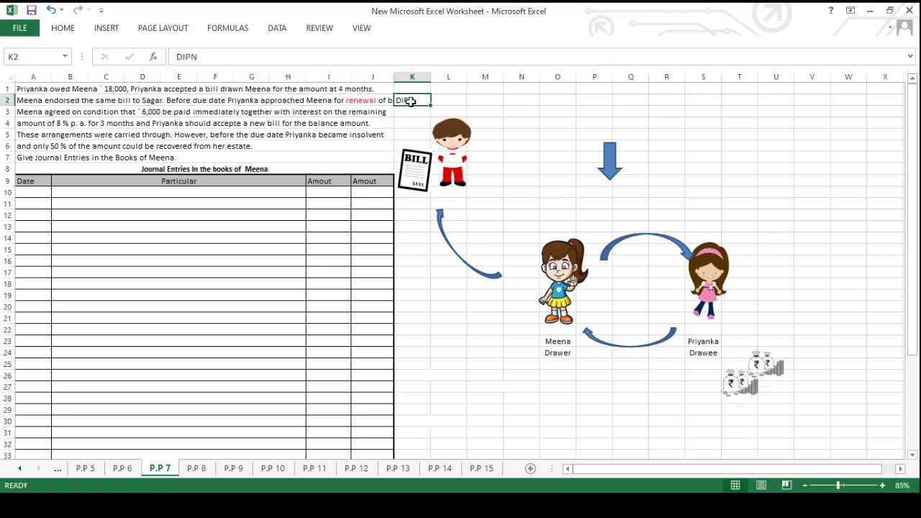
{"action": "key", "text": "BackSpace"}
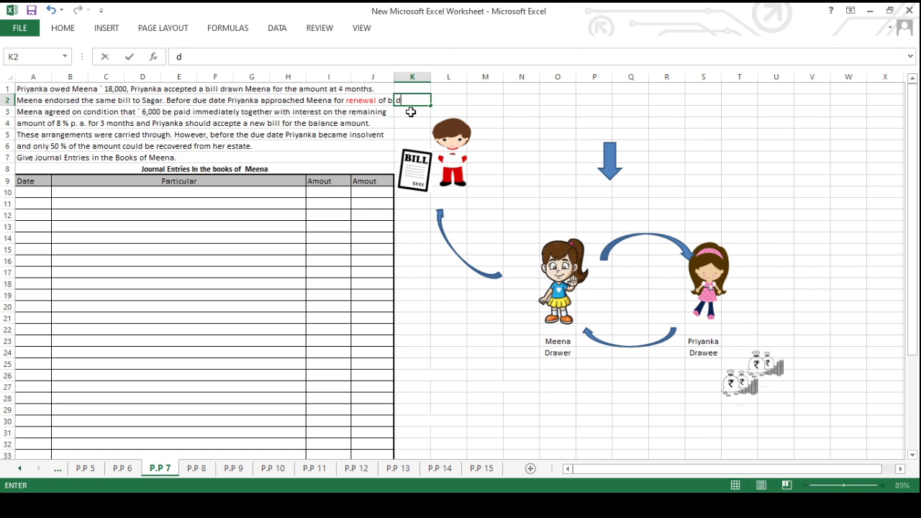
{"action": "key", "text": "Return"}
{"action": "key", "text": "Up"}
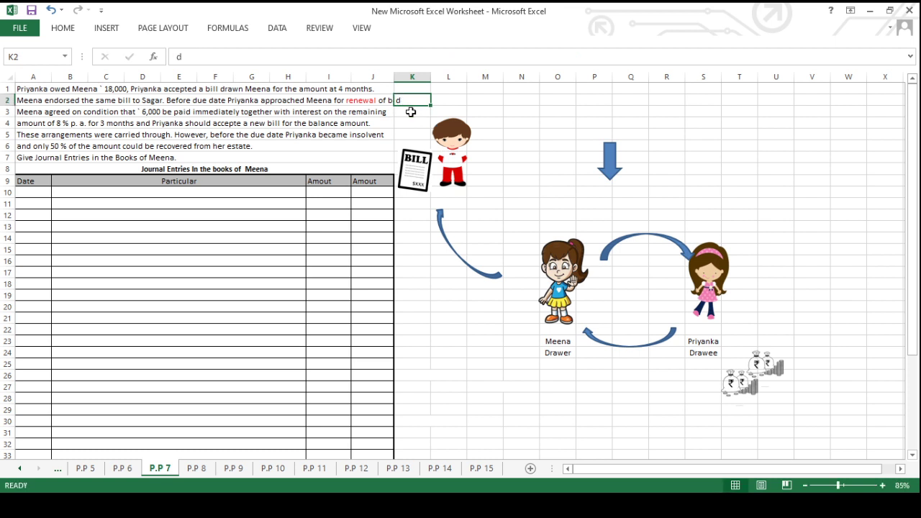
{"action": "type", "text": "D"}
{"action": "key", "text": "Return"}
{"action": "type", "text": "I"}
{"action": "key", "text": "Return"}
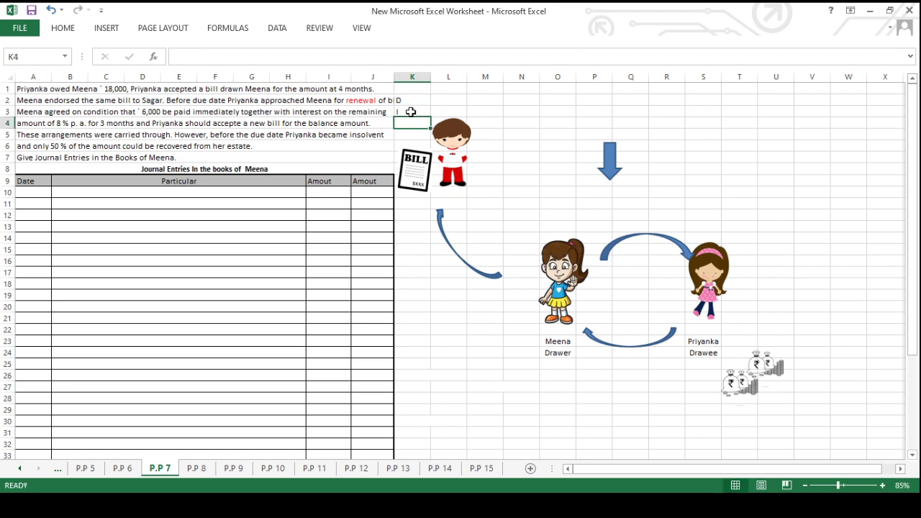
{"action": "type", "text": "P"}
{"action": "key", "text": "Return"}
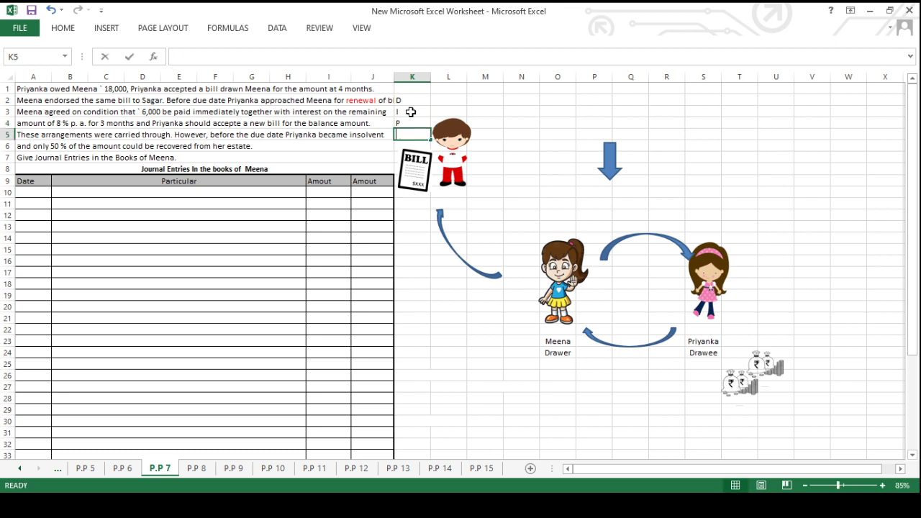
{"action": "type", "text": "N"}
{"action": "left_click_drag", "start_coordinate": [409, 100], "coordinate": [414, 143]}
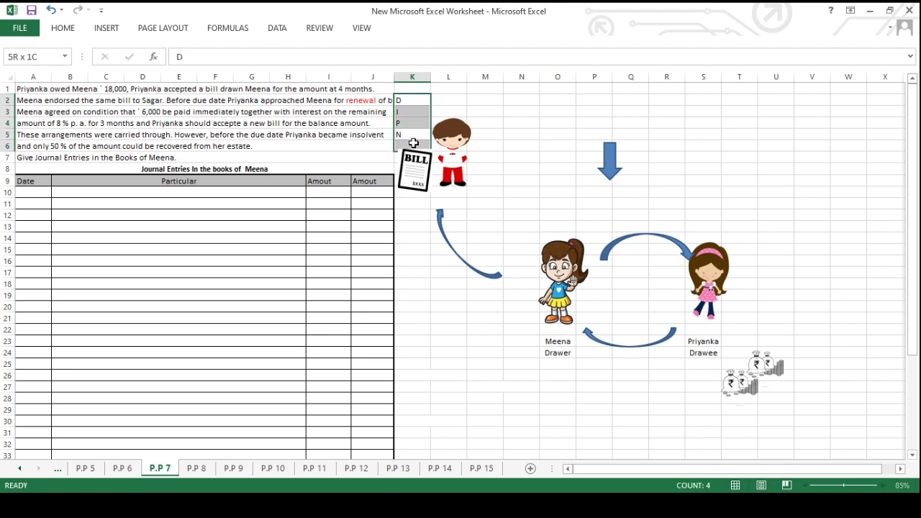
Colour the phrase "8 % p. a. for 3 months" red in the problem text in A4
{"action": "left_click", "coordinate": [344, 105]}
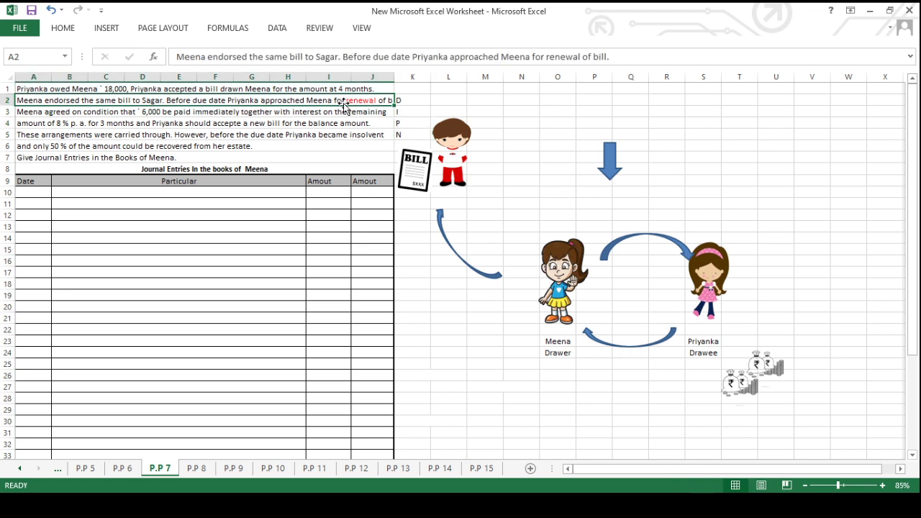
{"action": "left_click", "coordinate": [70, 116]}
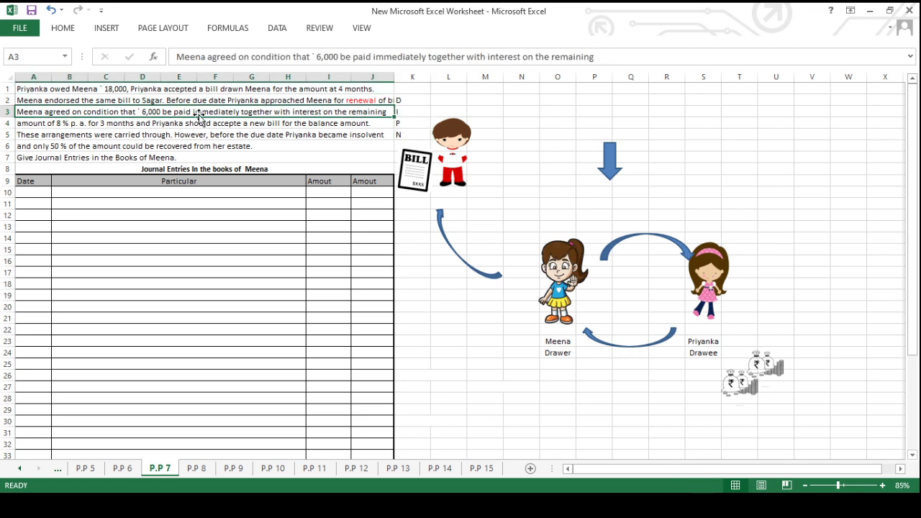
{"action": "left_click", "coordinate": [402, 123]}
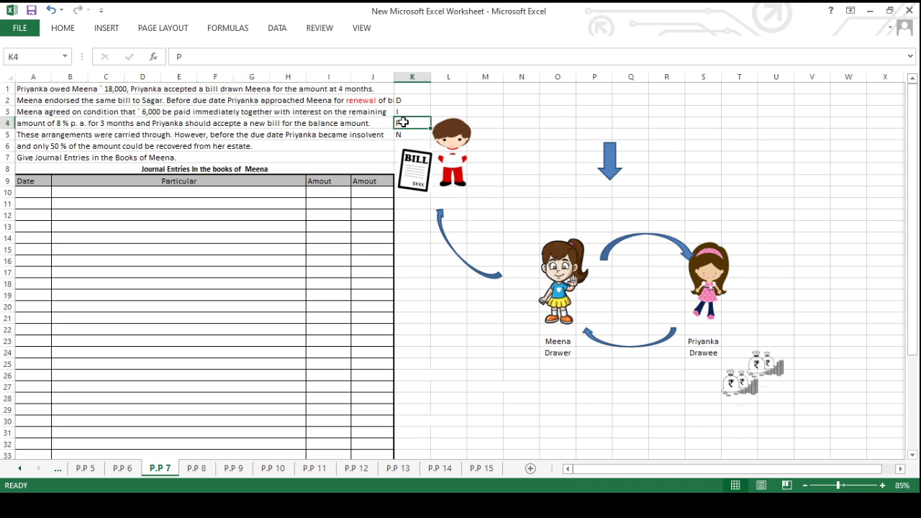
{"action": "left_click", "coordinate": [200, 113]}
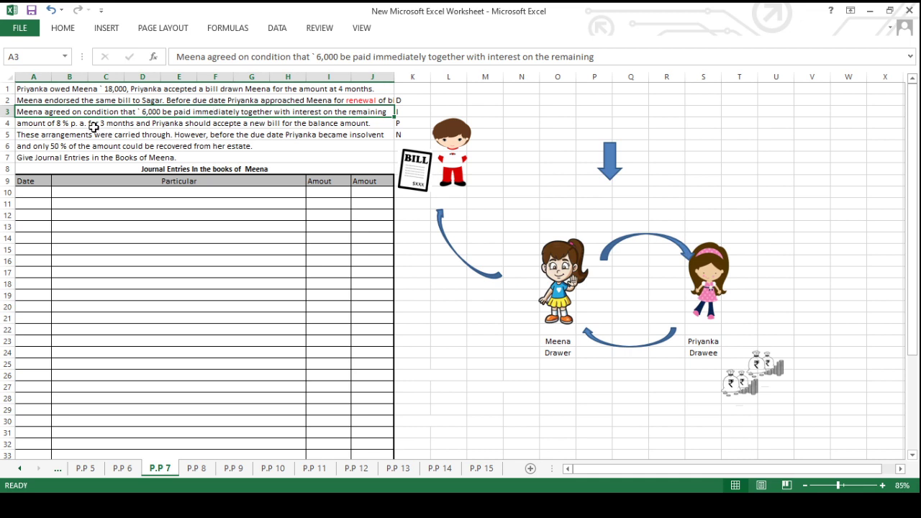
{"action": "left_click", "coordinate": [93, 125]}
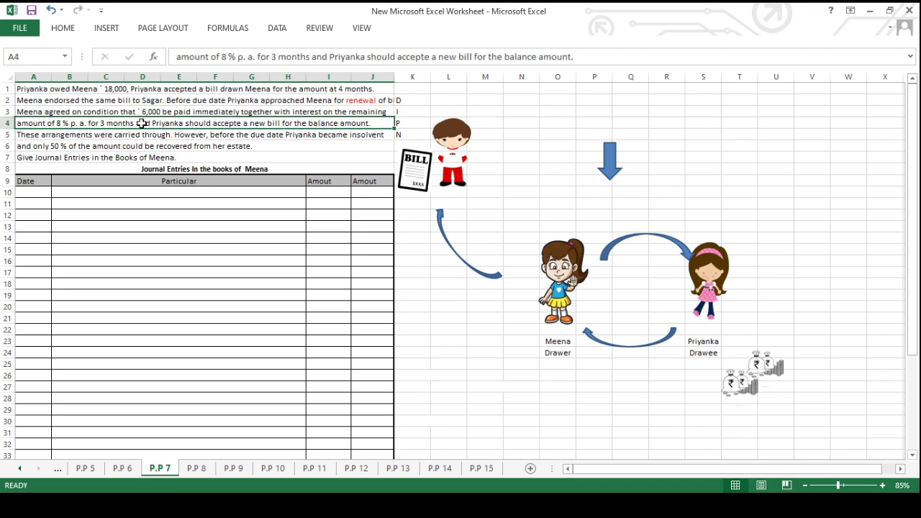
{"action": "double_click", "coordinate": [90, 123]}
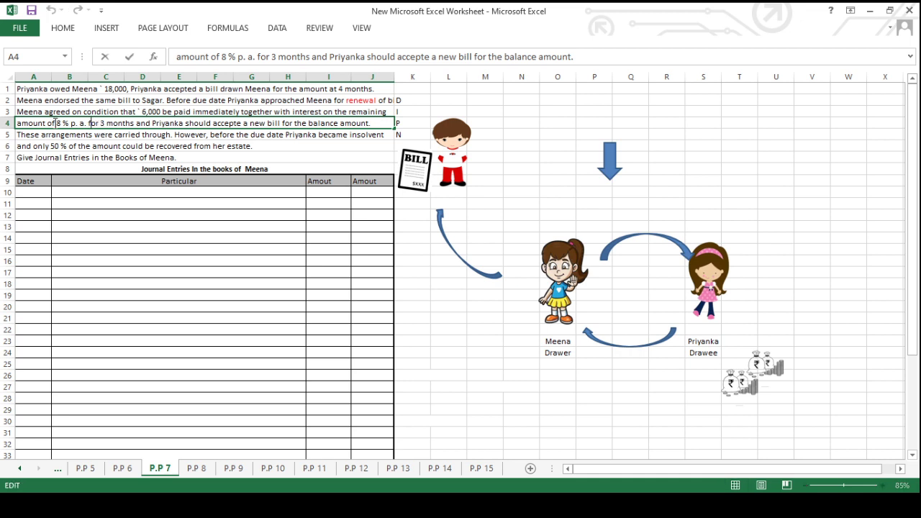
{"action": "left_click_drag", "start_coordinate": [57, 123], "coordinate": [129, 123]}
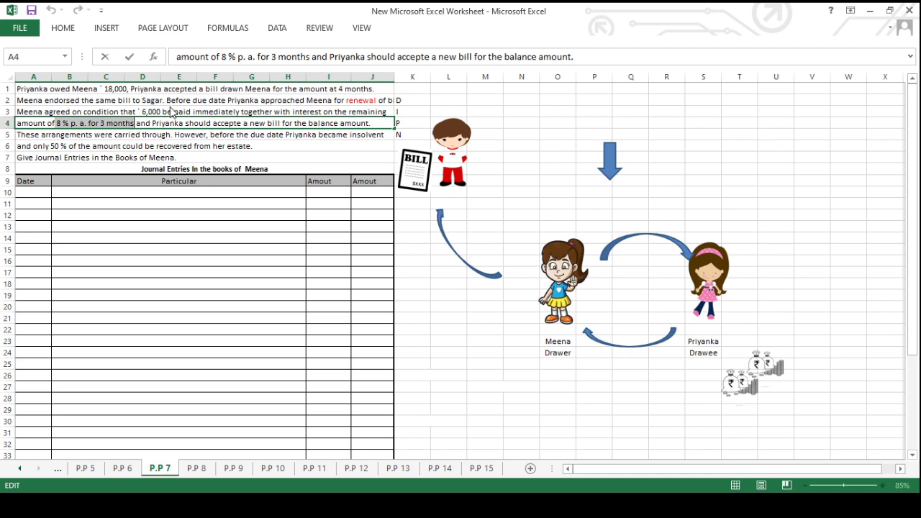
{"action": "left_click", "coordinate": [403, 114]}
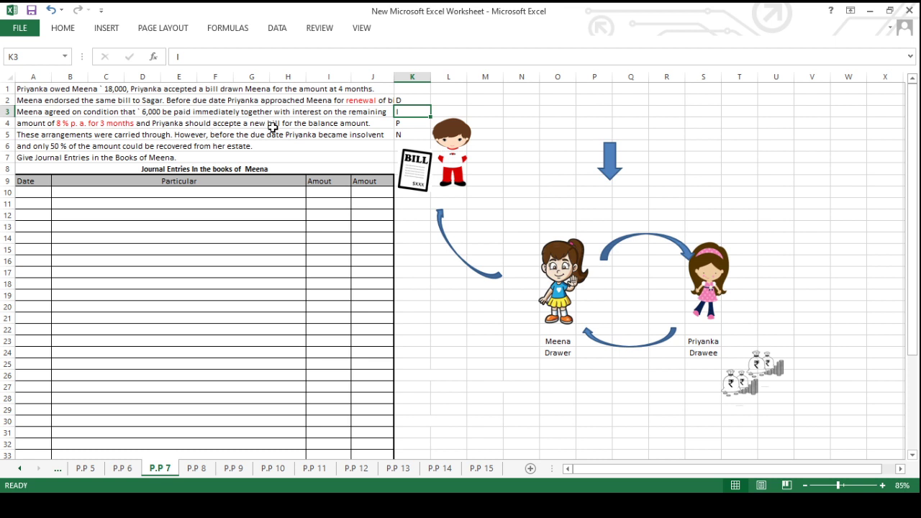
Review the D, I, P and N letters in K2:K5 against the bill renewal and insolvency conditions in rows 2 to 6
{"action": "left_click", "coordinate": [410, 136]}
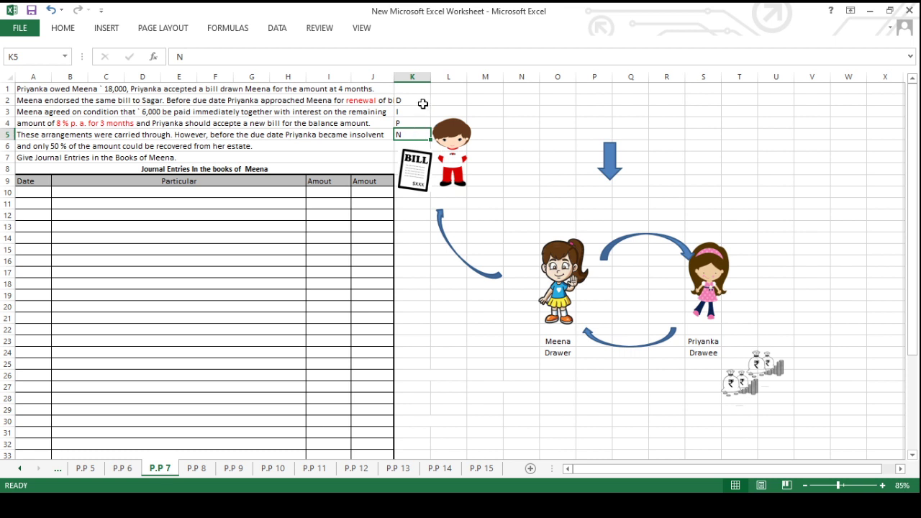
{"action": "left_click", "coordinate": [421, 102]}
{"action": "left_click", "coordinate": [415, 110]}
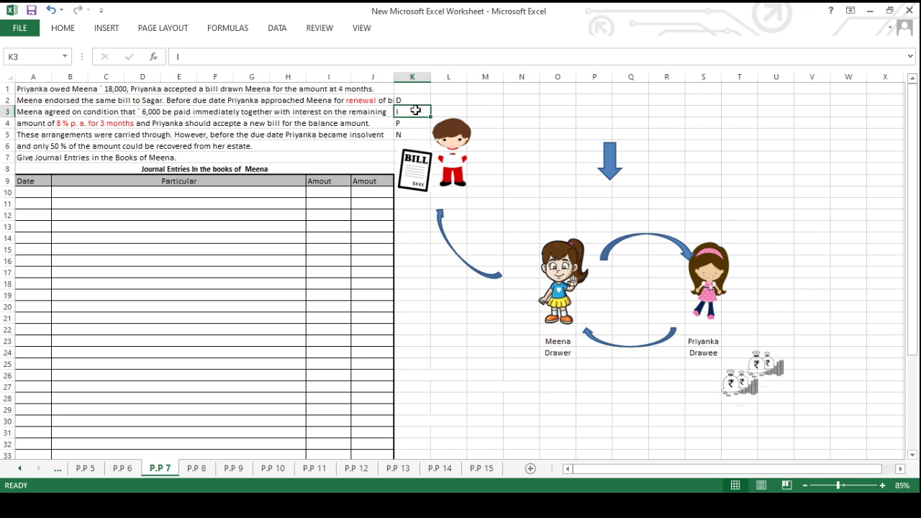
{"action": "left_click", "coordinate": [408, 122]}
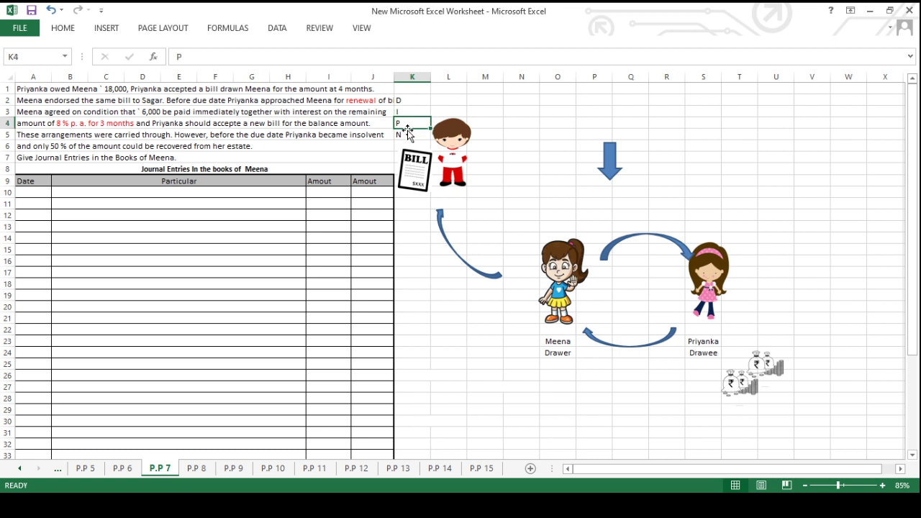
{"action": "left_click", "coordinate": [401, 135]}
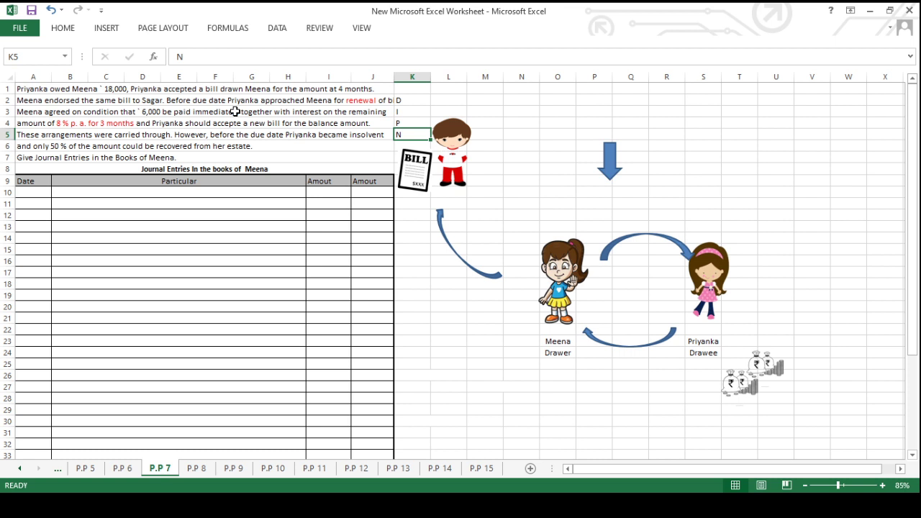
{"action": "left_click_drag", "start_coordinate": [235, 104], "coordinate": [235, 119]}
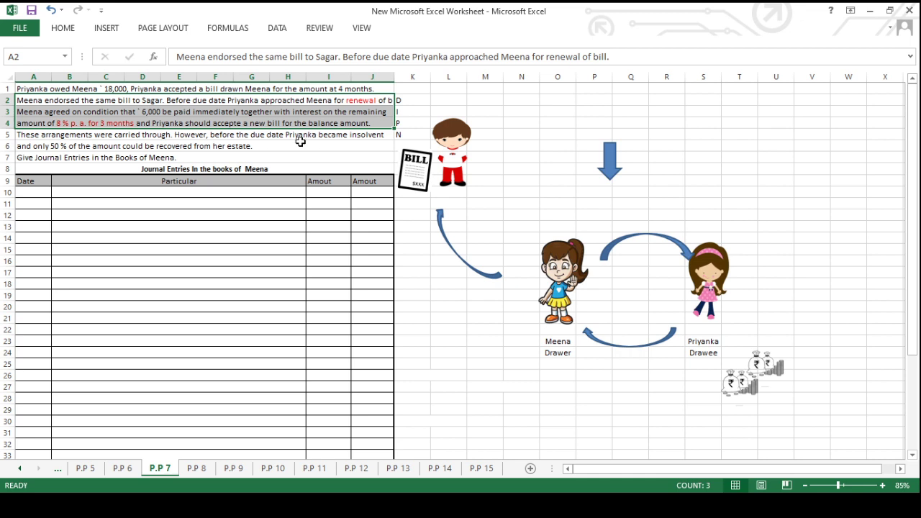
{"action": "left_click", "coordinate": [109, 149]}
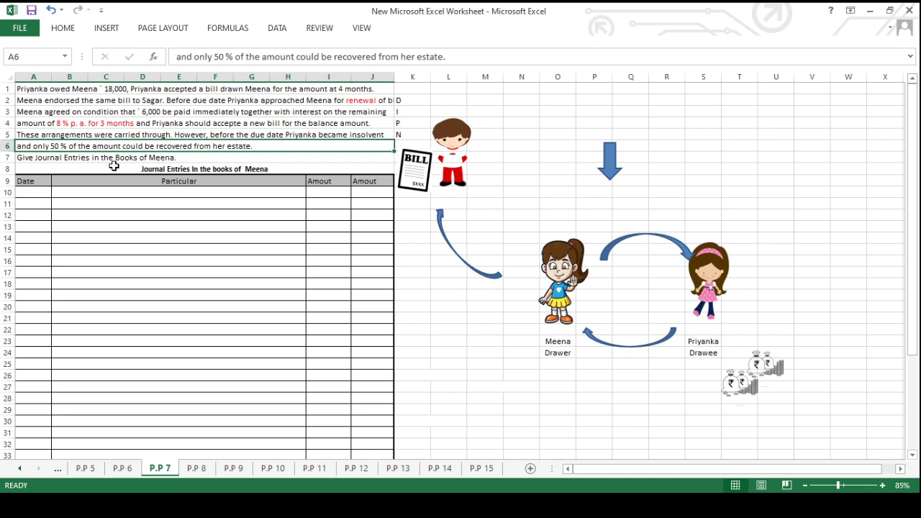
Place the down arrow above the drawer's picture and the bill picture below the Drawer label
{"action": "left_click", "coordinate": [607, 164]}
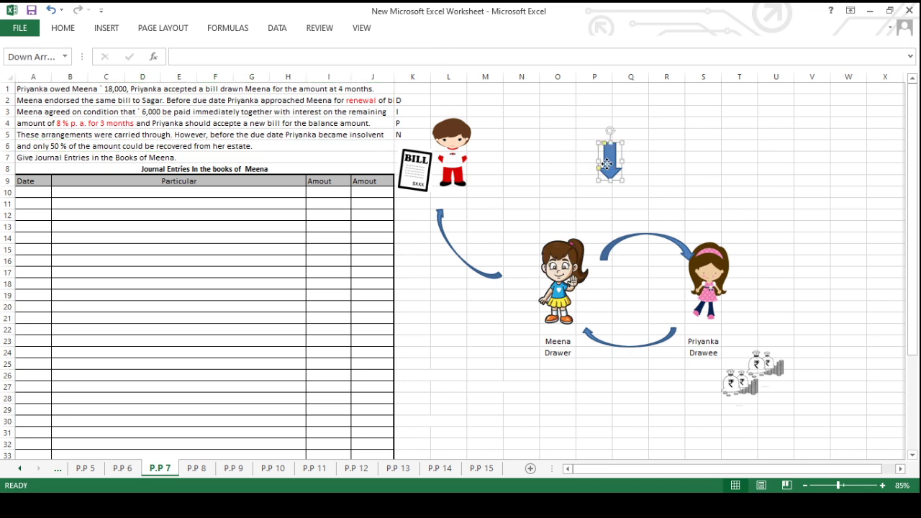
{"action": "mouse_move", "coordinate": [607, 164]}
{"action": "left_mouse_down"}
{"action": "mouse_move", "coordinate": [566, 191]}
{"action": "mouse_move", "coordinate": [562, 205]}
{"action": "left_mouse_up"}
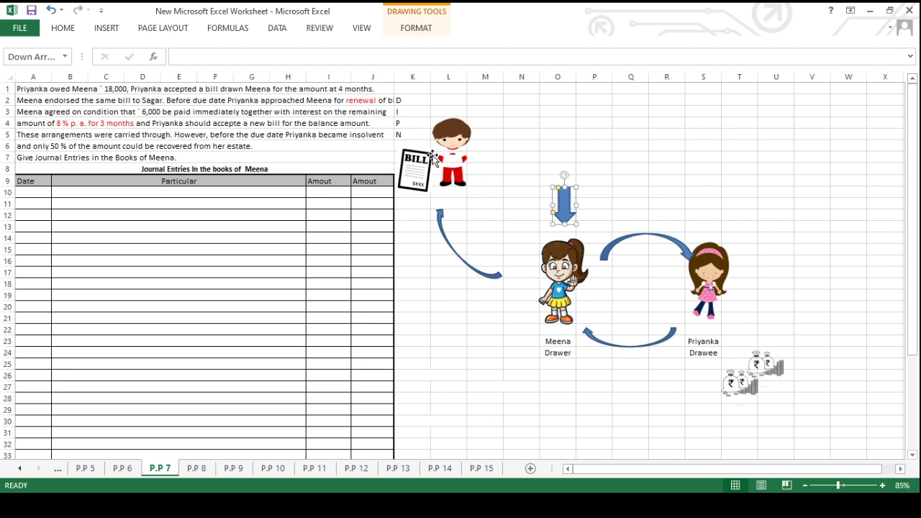
{"action": "left_click_drag", "start_coordinate": [408, 176], "coordinate": [558, 402]}
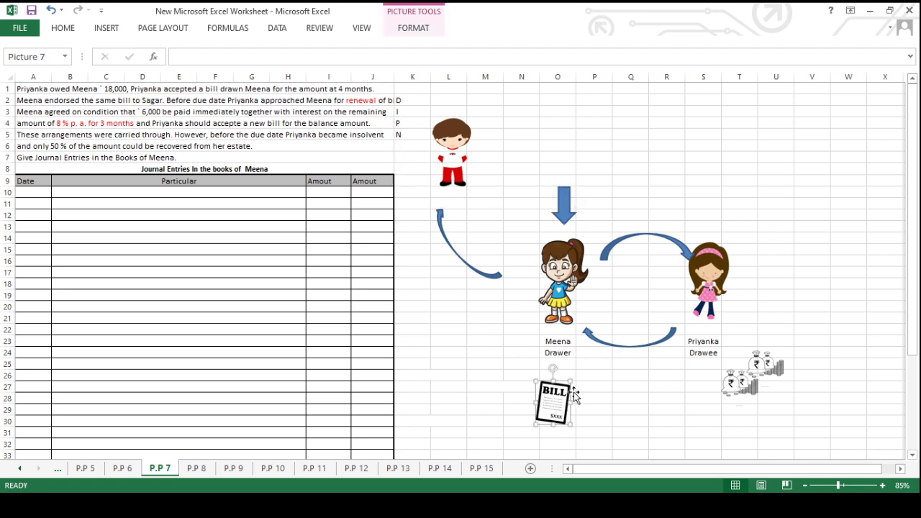
{"action": "left_click", "coordinate": [135, 115]}
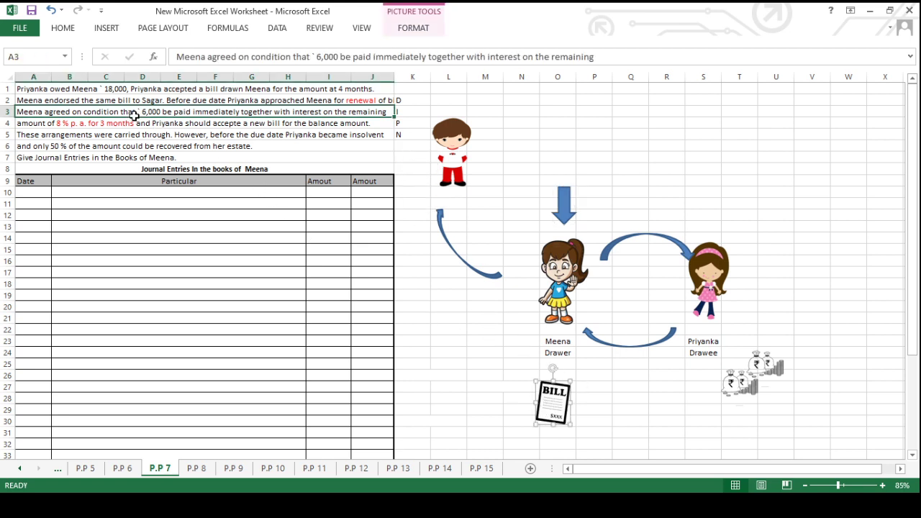
{"action": "left_click", "coordinate": [123, 88]}
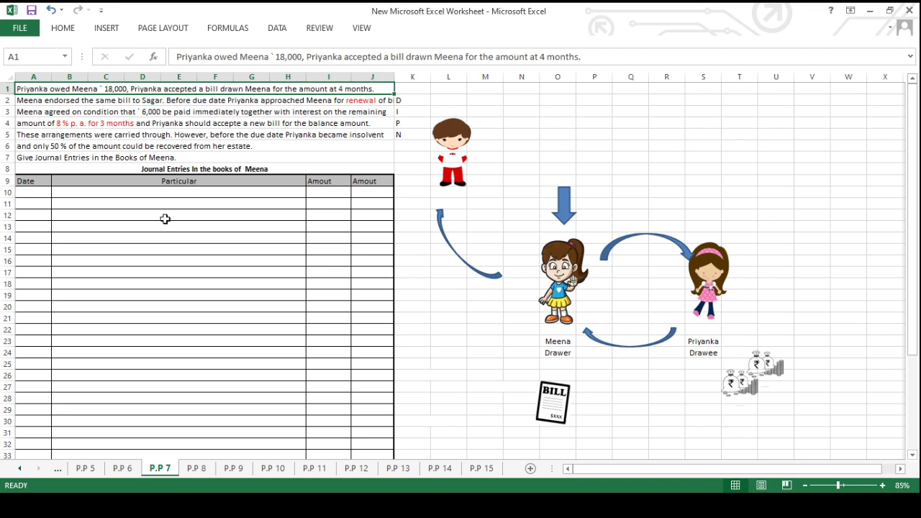
Move the bill picture across to the drawee and back so that it rests beside the drawer's picture
{"action": "left_click_drag", "start_coordinate": [549, 406], "coordinate": [670, 296]}
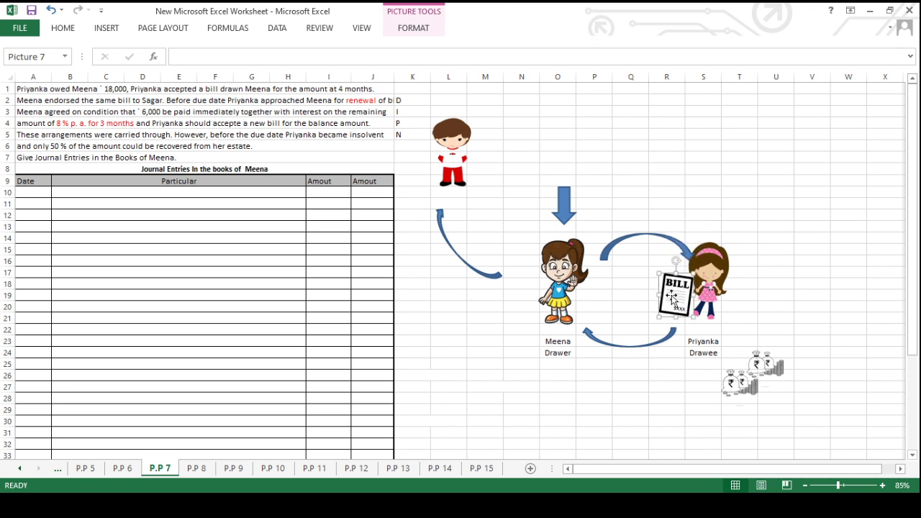
{"action": "left_click_drag", "start_coordinate": [672, 298], "coordinate": [588, 305]}
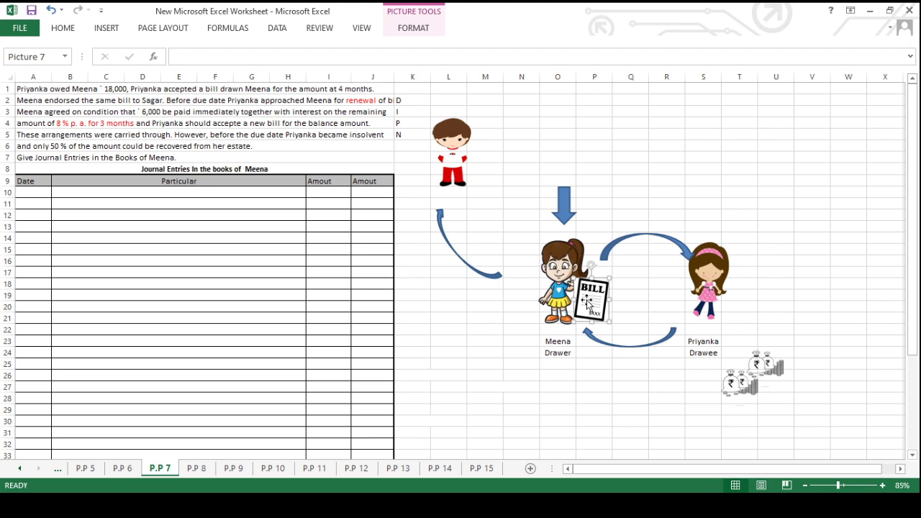
{"action": "left_click", "coordinate": [562, 291]}
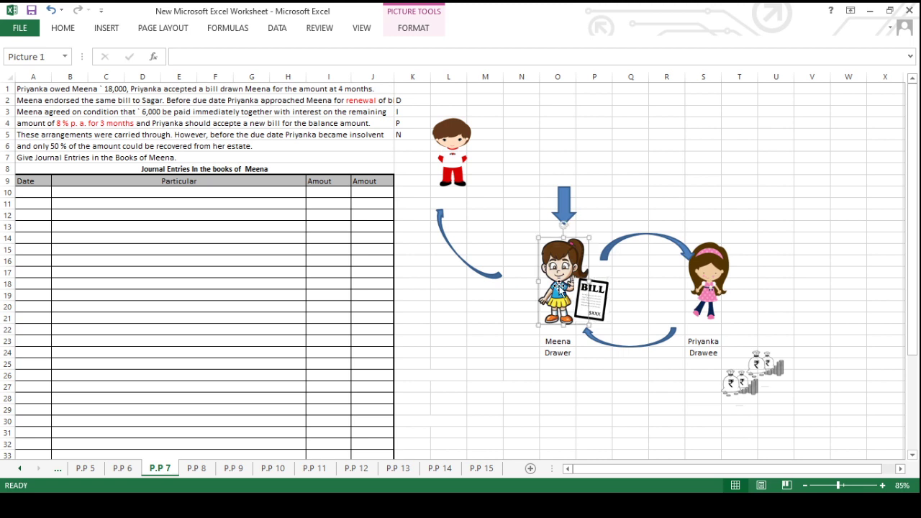
{"action": "left_click", "coordinate": [567, 205]}
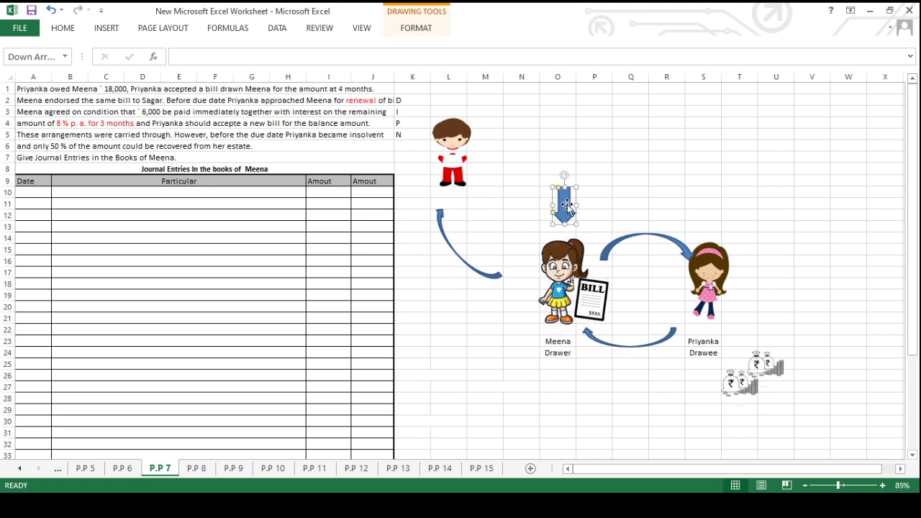
{"action": "left_click", "coordinate": [595, 300]}
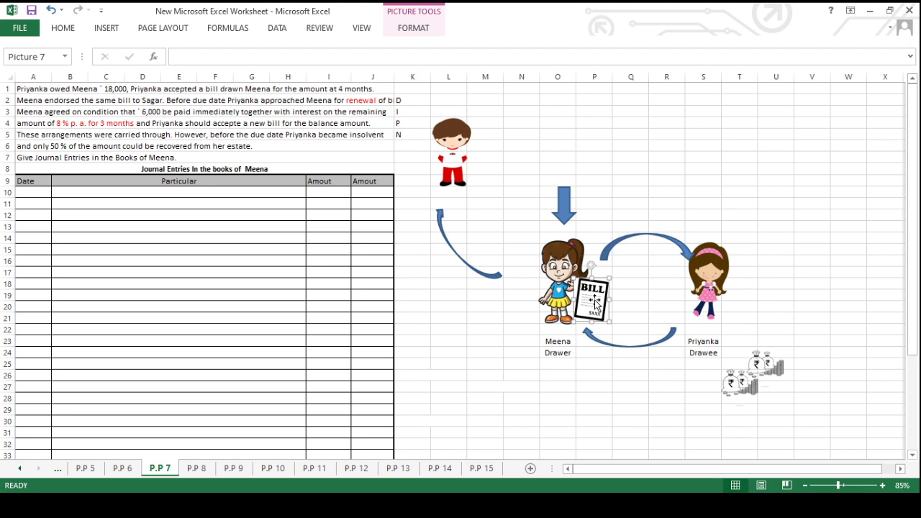
{"action": "left_click", "coordinate": [710, 284]}
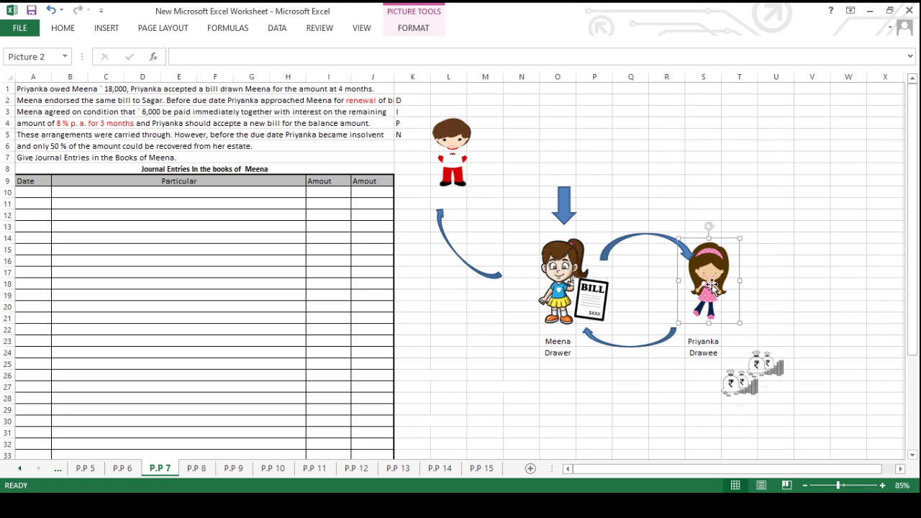
{"action": "left_click", "coordinate": [591, 305]}
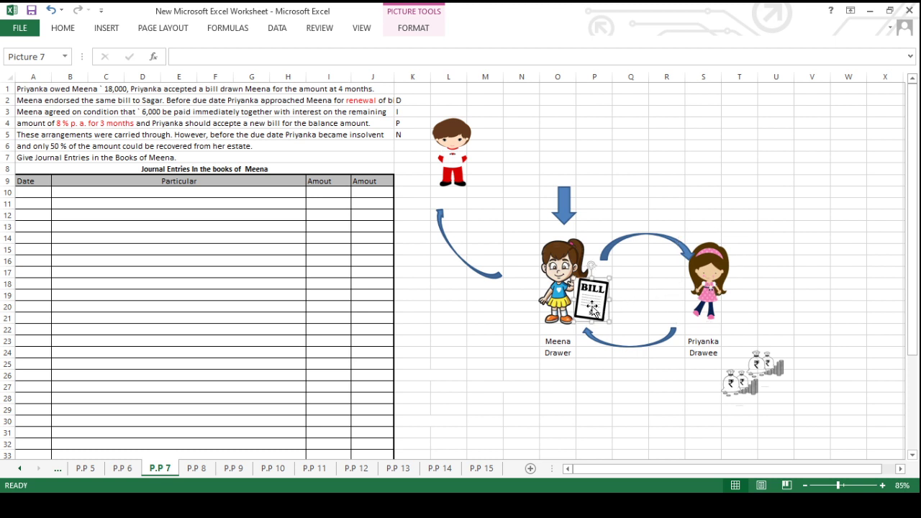
{"action": "left_click", "coordinate": [703, 295]}
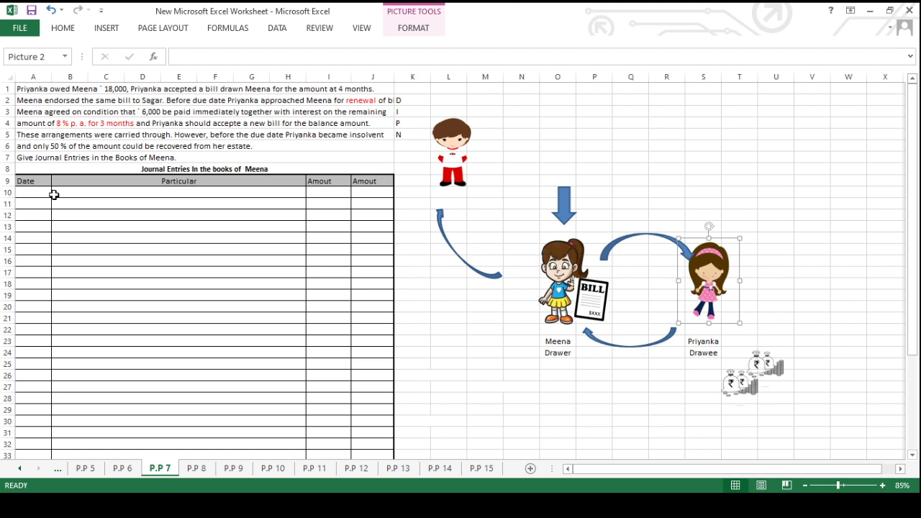
Recolour the hidden text black in A10, B10 and B11 to show entry 1, Bills Receivable A/c Dr, and the credit to the drawee's account
{"action": "left_click", "coordinate": [84, 196]}
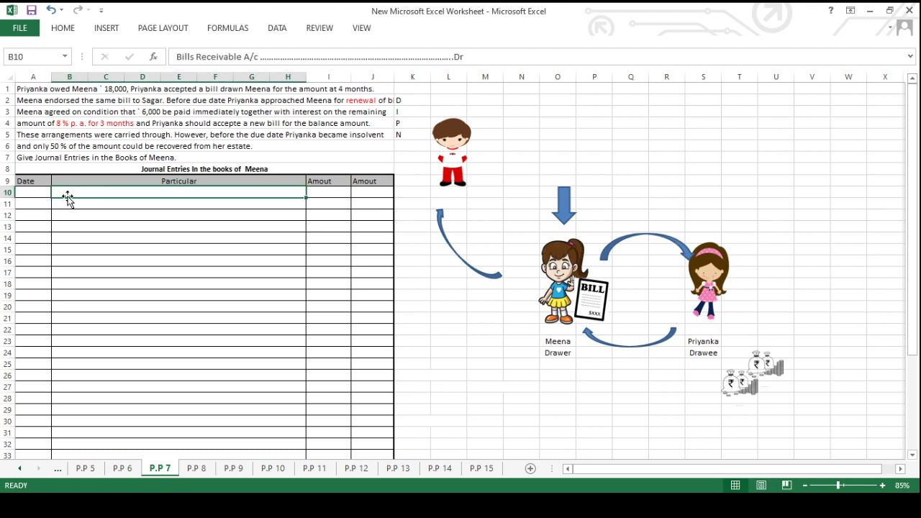
{"action": "left_click", "coordinate": [23, 193]}
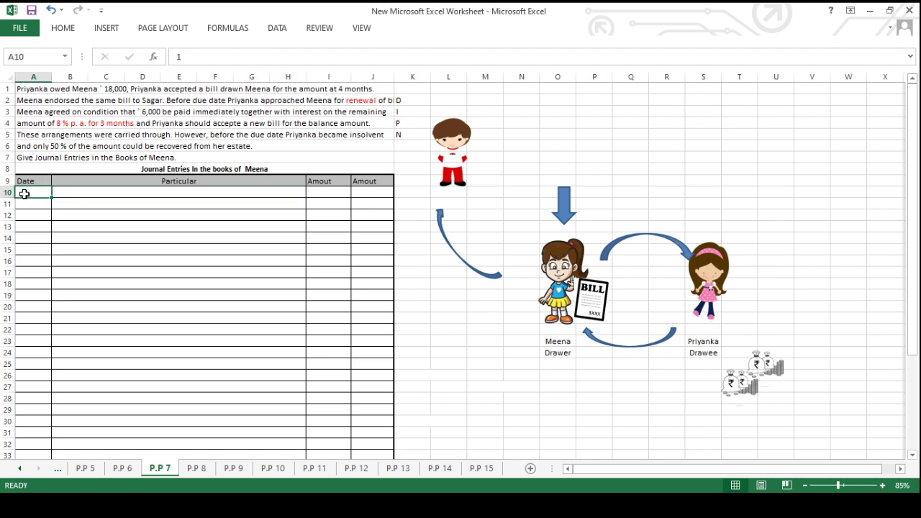
{"action": "left_click", "coordinate": [72, 30]}
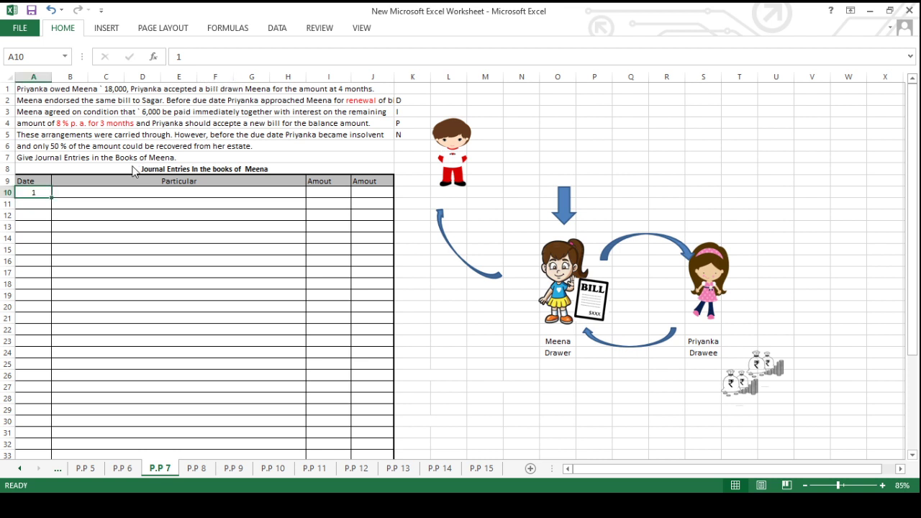
{"action": "left_click", "coordinate": [110, 192]}
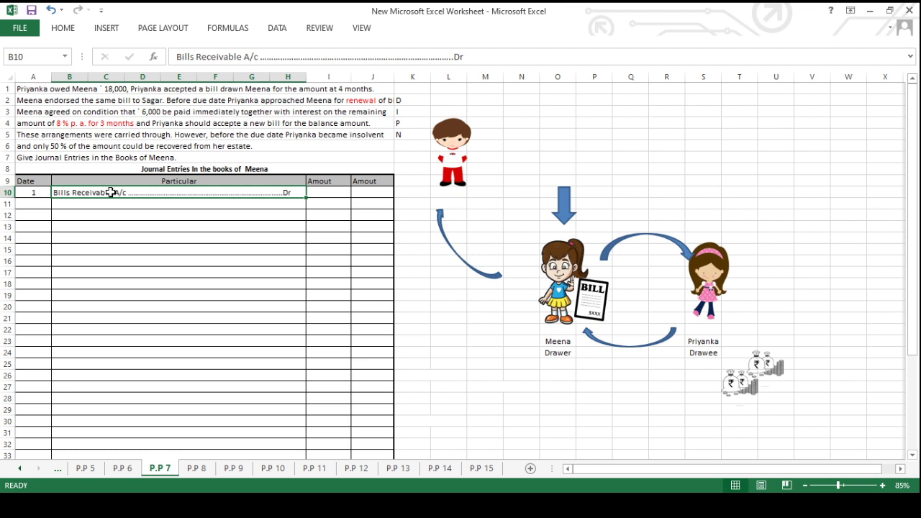
{"action": "left_click", "coordinate": [112, 203]}
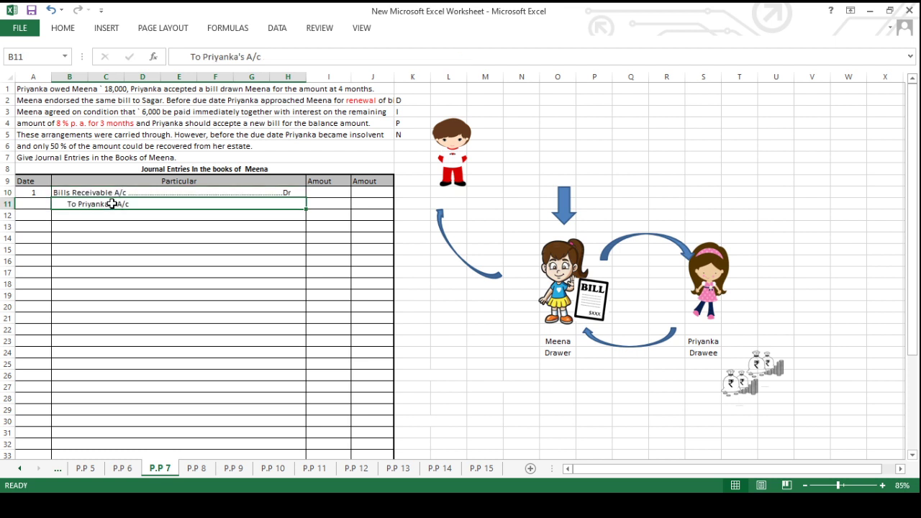
Show entry 1's 18,000 amounts in I10 and J11 and the narration "(Being bill Drawn and acceptance is received)" in B12 in black
{"action": "left_click", "coordinate": [324, 197]}
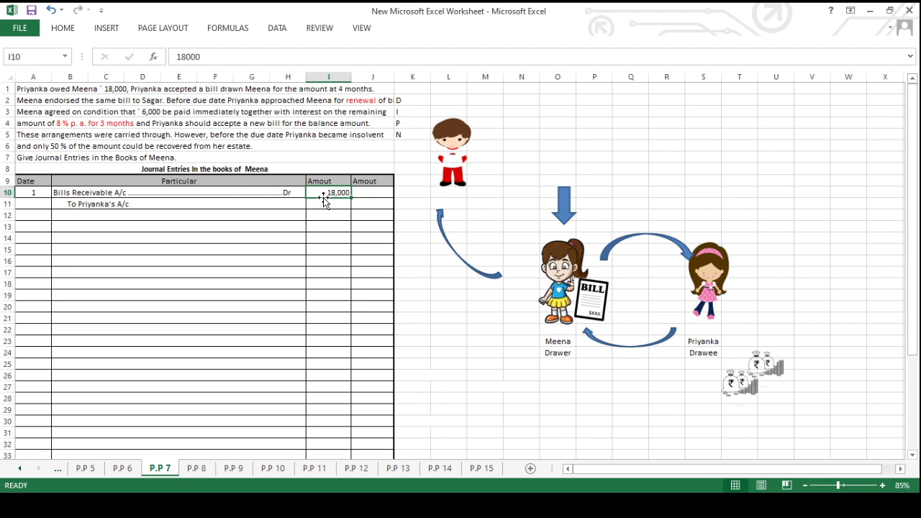
{"action": "left_click", "coordinate": [364, 203]}
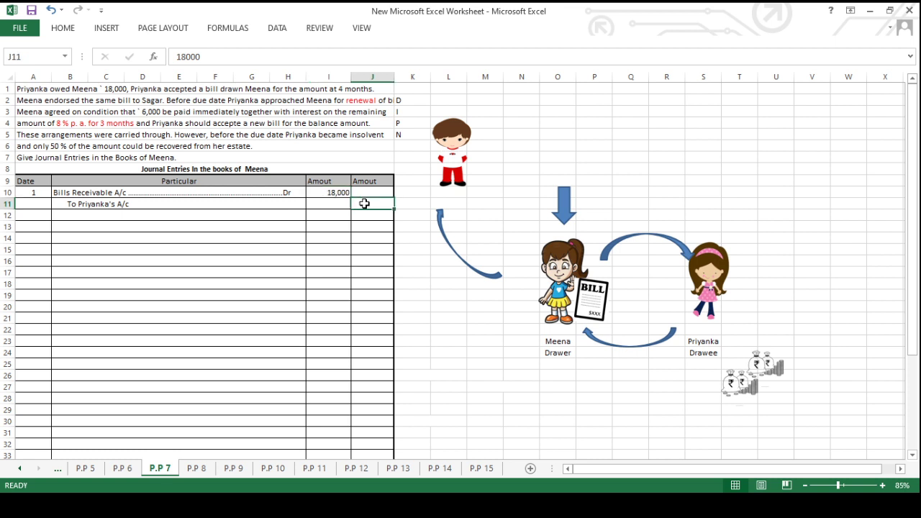
{"action": "left_click", "coordinate": [205, 220]}
{"action": "type", "text": "(Being bill Drawn and acceptance is received)"}
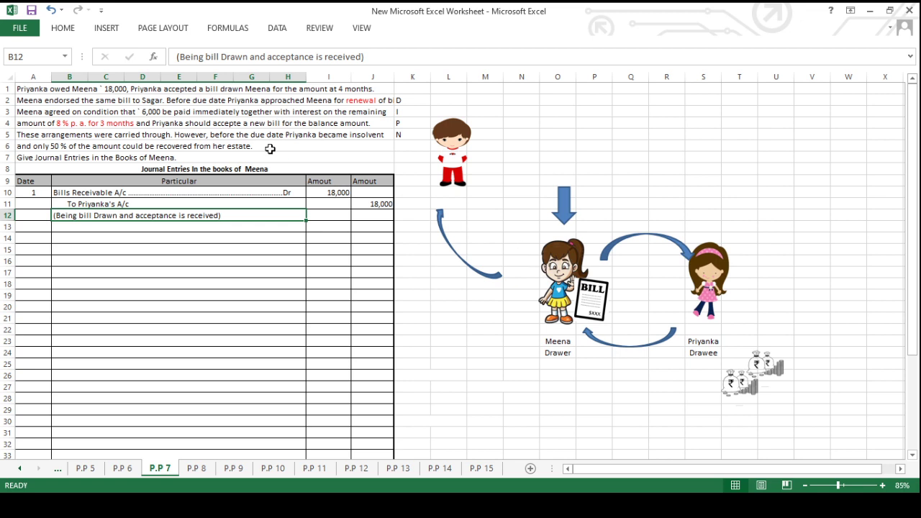
Move the bill picture from the drawer to beside the boy's picture and shift the boy's picture slightly upward
{"action": "left_click", "coordinate": [89, 99]}
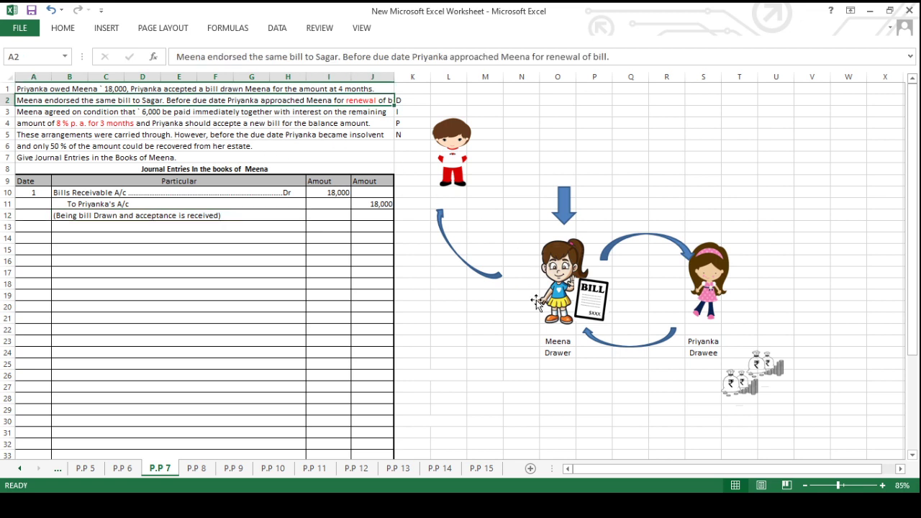
{"action": "left_click_drag", "start_coordinate": [592, 299], "coordinate": [525, 156]}
{"action": "left_click_drag", "start_coordinate": [556, 190], "coordinate": [422, 179]}
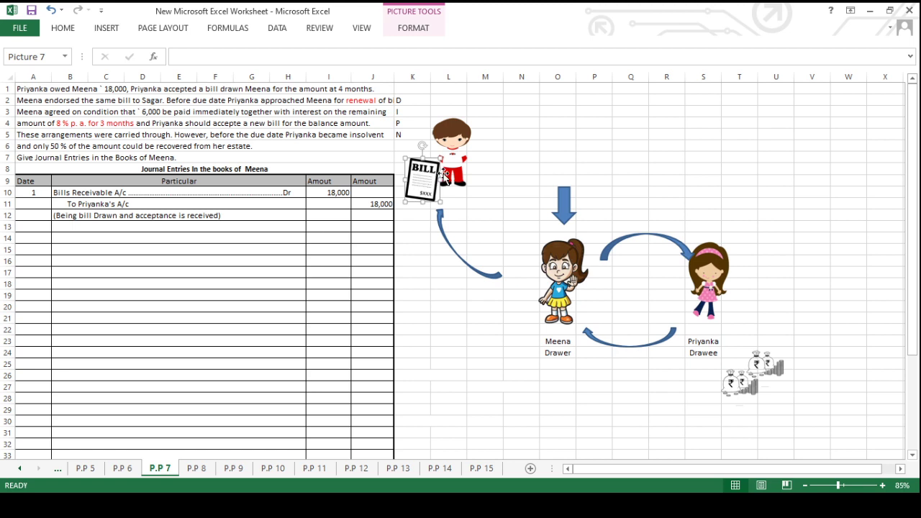
{"action": "left_click", "coordinate": [456, 173]}
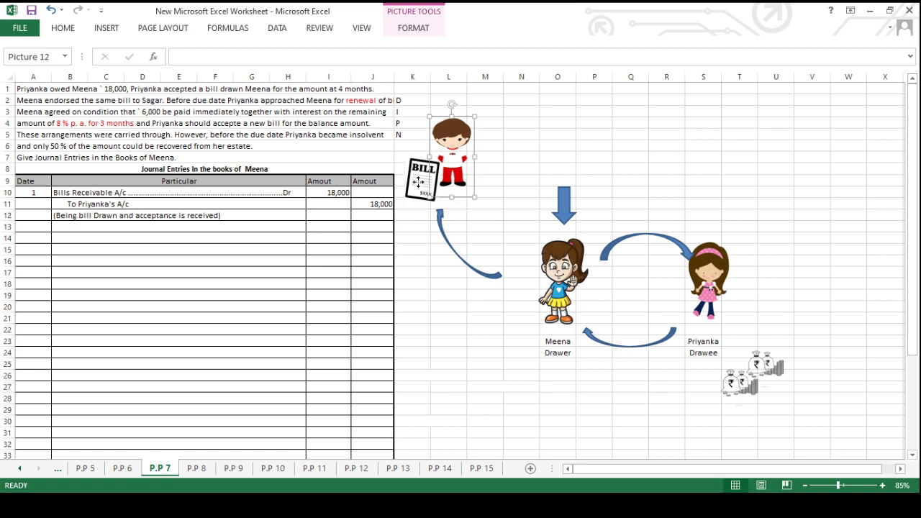
{"action": "left_click", "coordinate": [424, 184]}
{"action": "left_click_drag", "start_coordinate": [456, 168], "coordinate": [459, 151]}
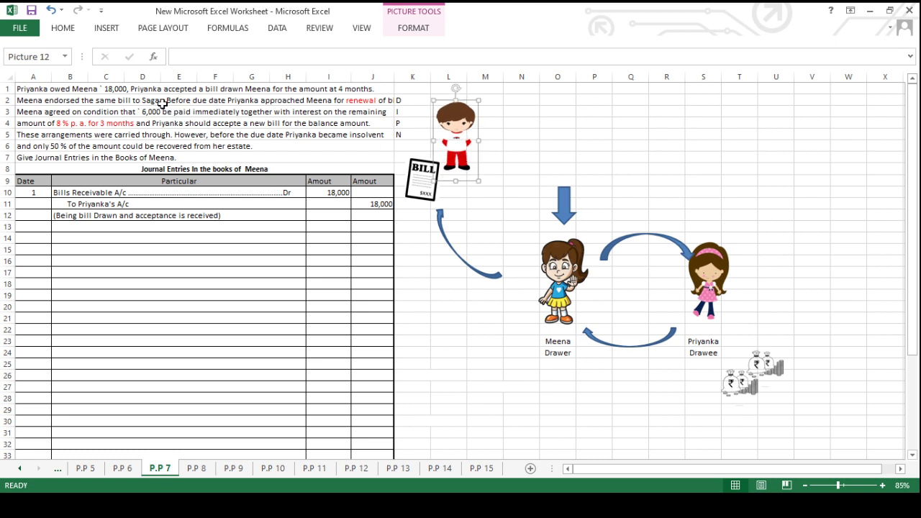
Label the boy's picture with the endorsee's name in L10 and move the bill picture up next to him, clear of the label
{"action": "left_click", "coordinate": [457, 191]}
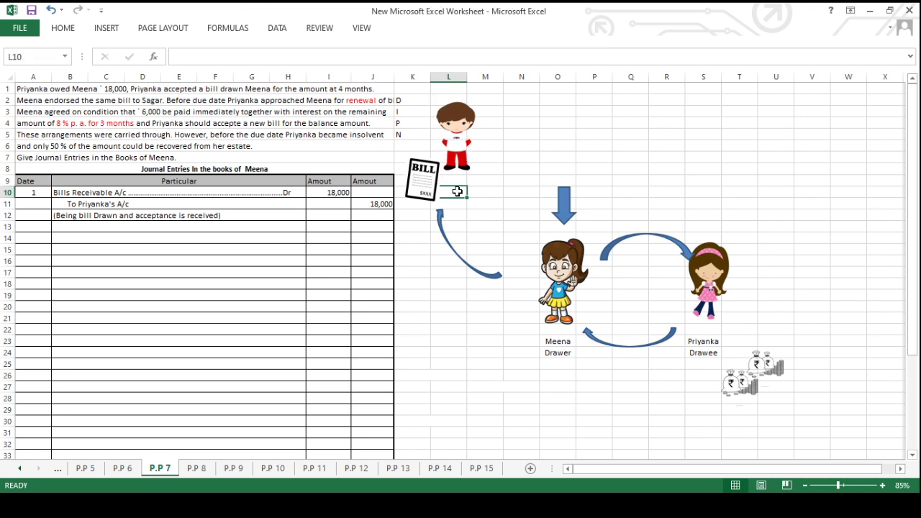
{"action": "type", "text": "SAgar'"}
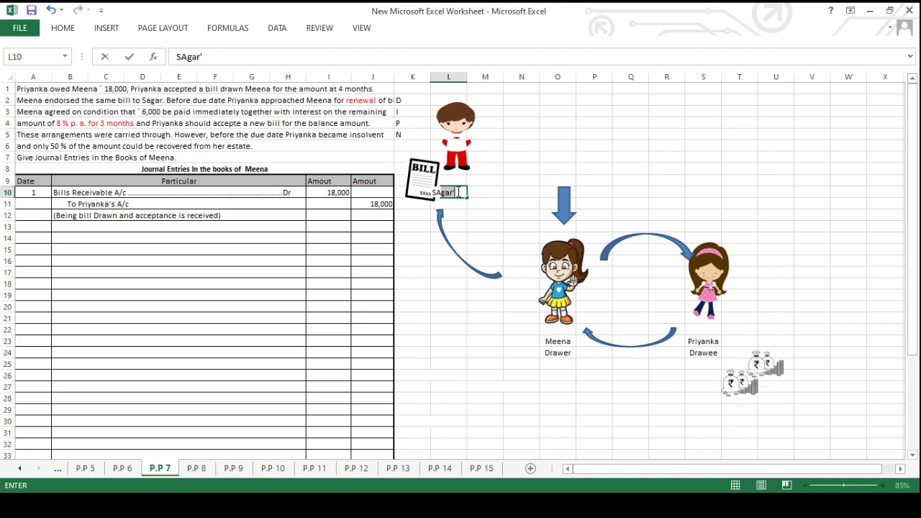
{"action": "key", "text": "ctrl+Return"}
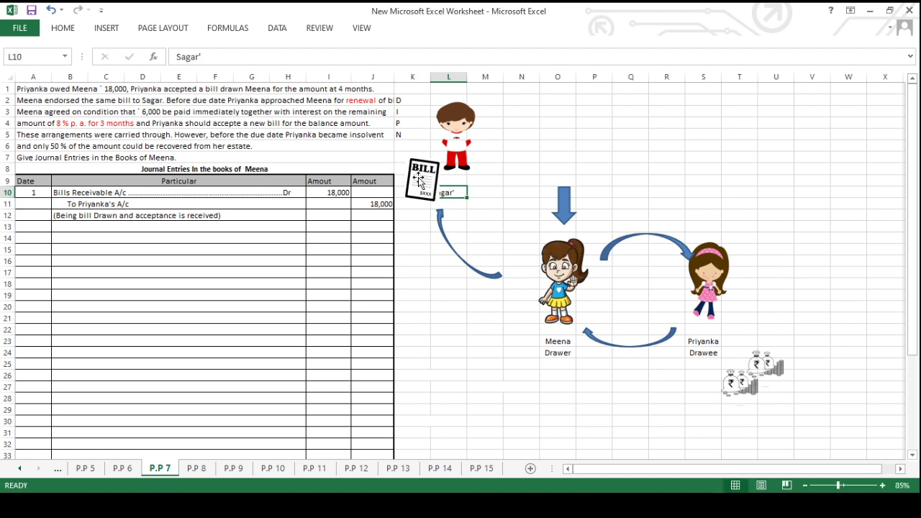
{"action": "left_click_drag", "start_coordinate": [418, 177], "coordinate": [428, 159]}
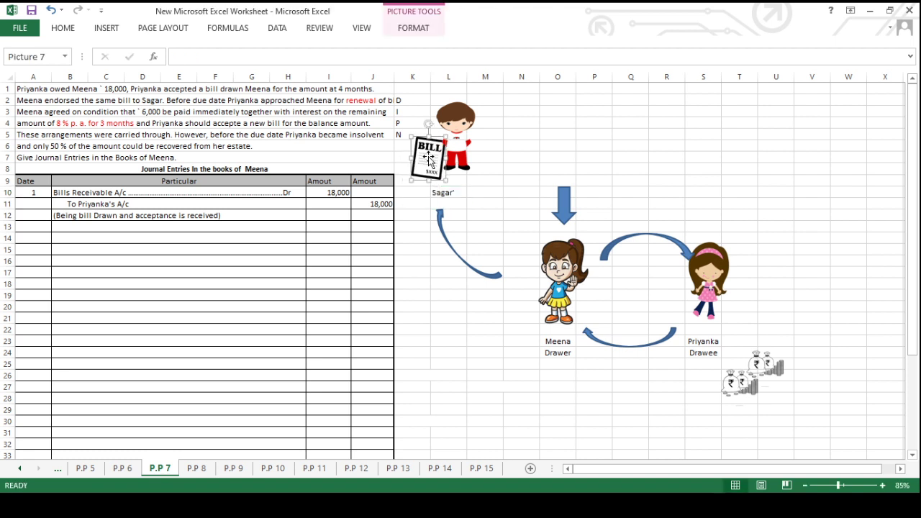
{"action": "left_click", "coordinate": [448, 192]}
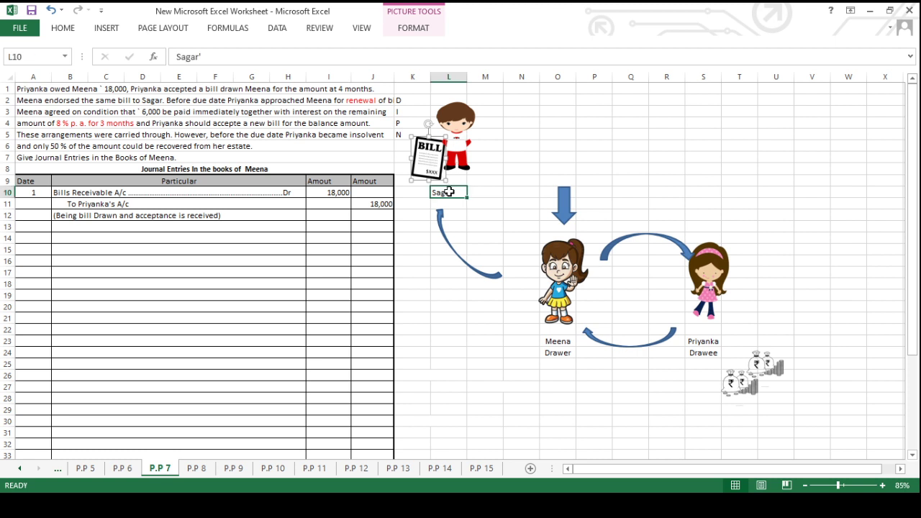
{"action": "left_click", "coordinate": [439, 166]}
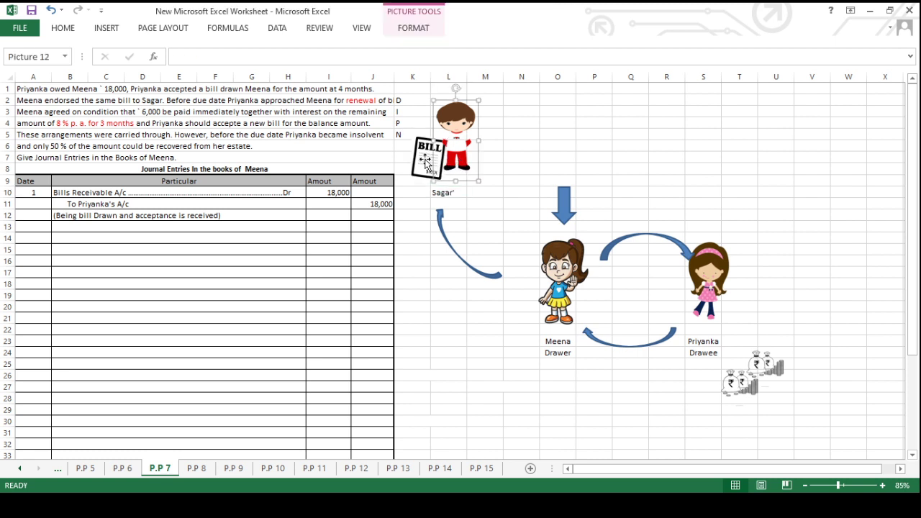
{"action": "left_click", "coordinate": [426, 162]}
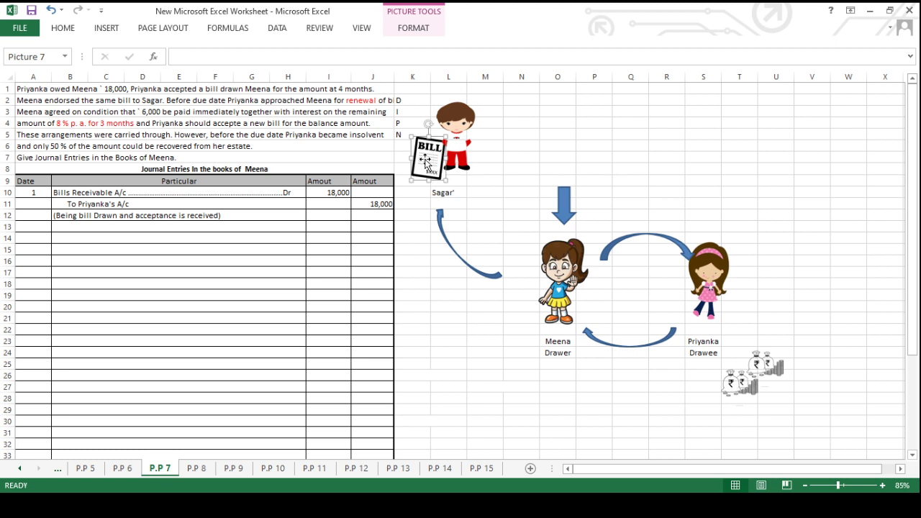
Show hidden entry 2 in rows 14 to 16 in black: endorsee's account Dr 18,000, To Bills Receivable A/c 18,000, and the endorsement narration
{"action": "left_click", "coordinate": [43, 241]}
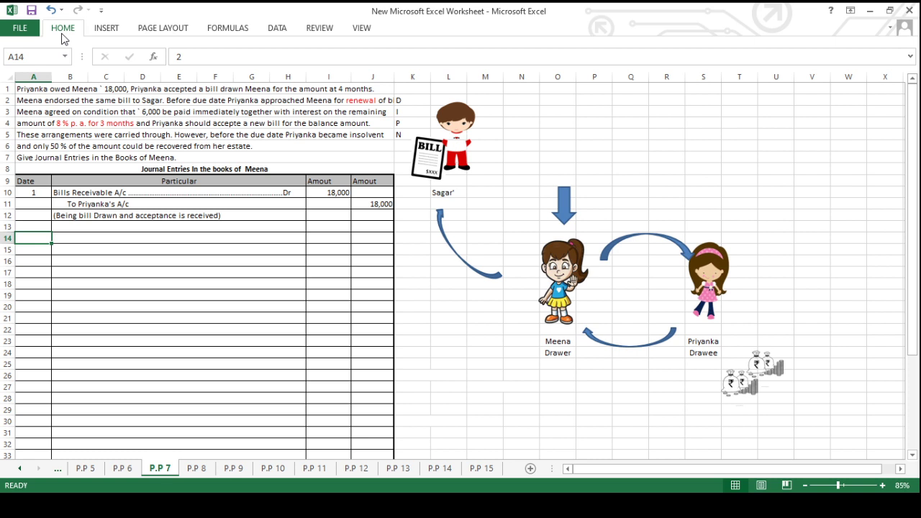
{"action": "left_click", "coordinate": [138, 236]}
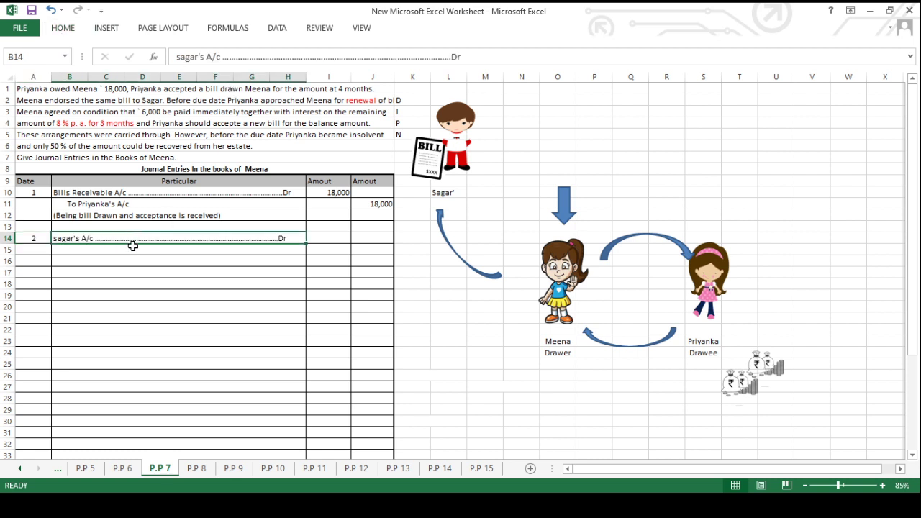
{"action": "left_click", "coordinate": [130, 255]}
{"action": "left_click", "coordinate": [329, 237]}
{"action": "type", "text": "18000"}
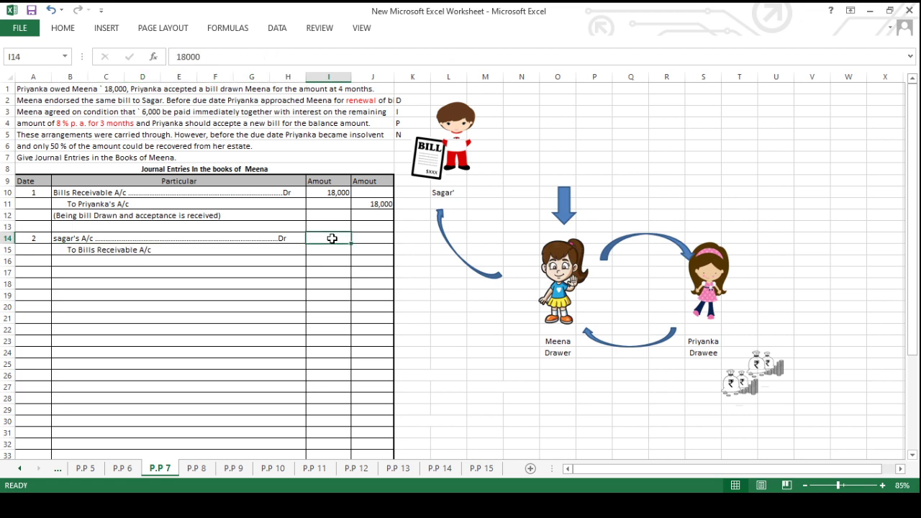
{"action": "left_click", "coordinate": [362, 250]}
{"action": "type", "text": "18,000"}
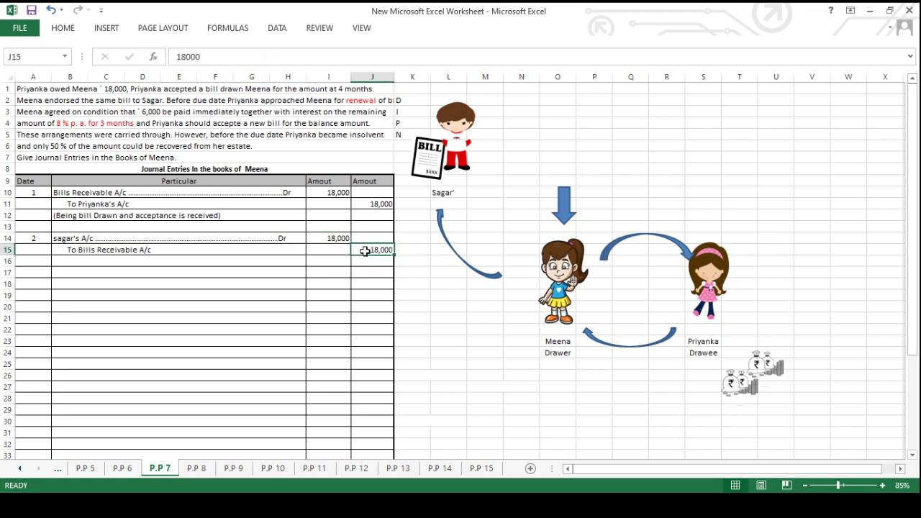
{"action": "left_click", "coordinate": [211, 263]}
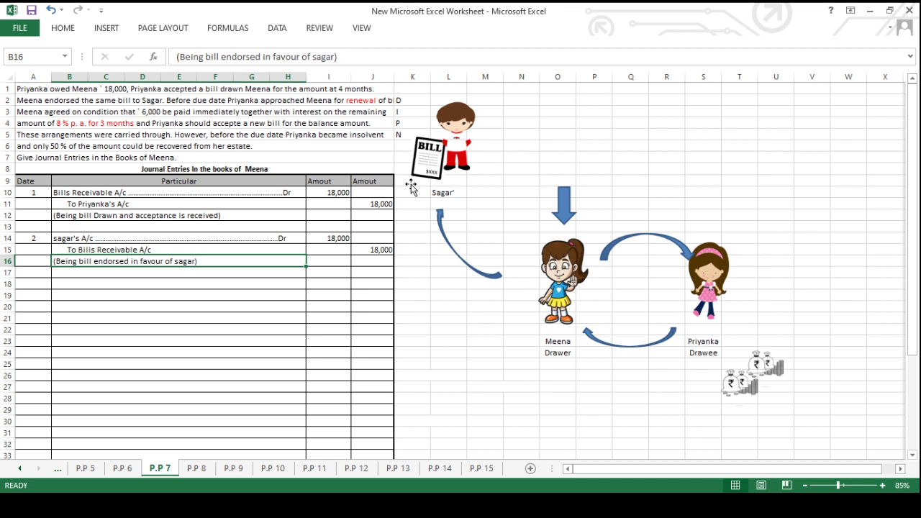
Show hidden entry 3's number and account lines in rows 18 and 19 in black: the drawee's account Dr, To the endorsee's account
{"action": "left_click", "coordinate": [189, 102]}
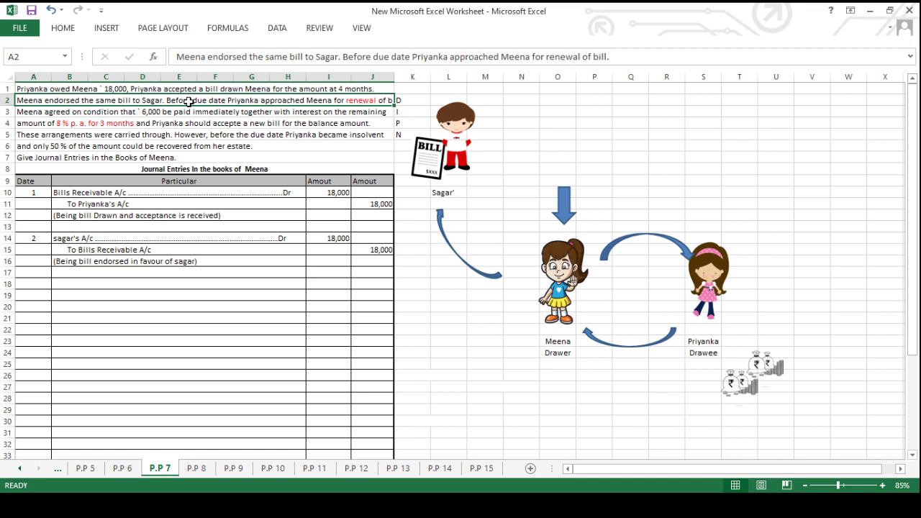
{"action": "left_click", "coordinate": [427, 163]}
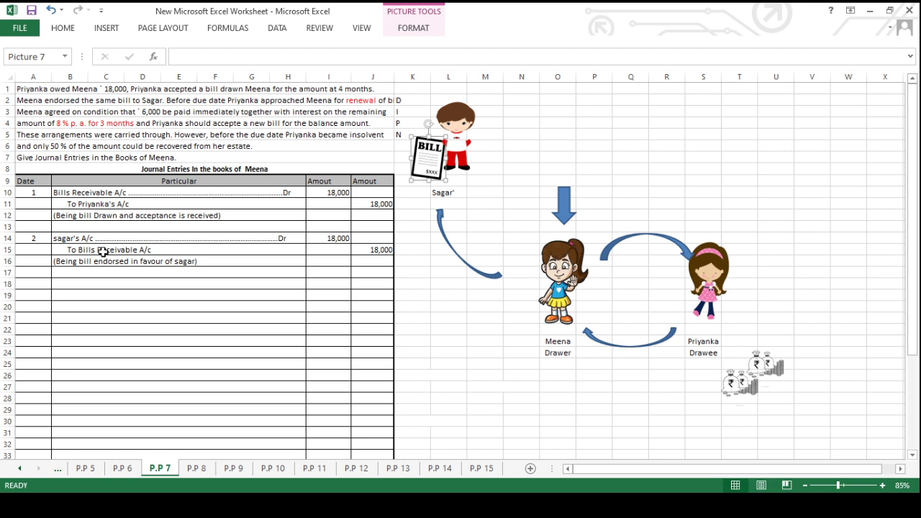
{"action": "left_click", "coordinate": [40, 284]}
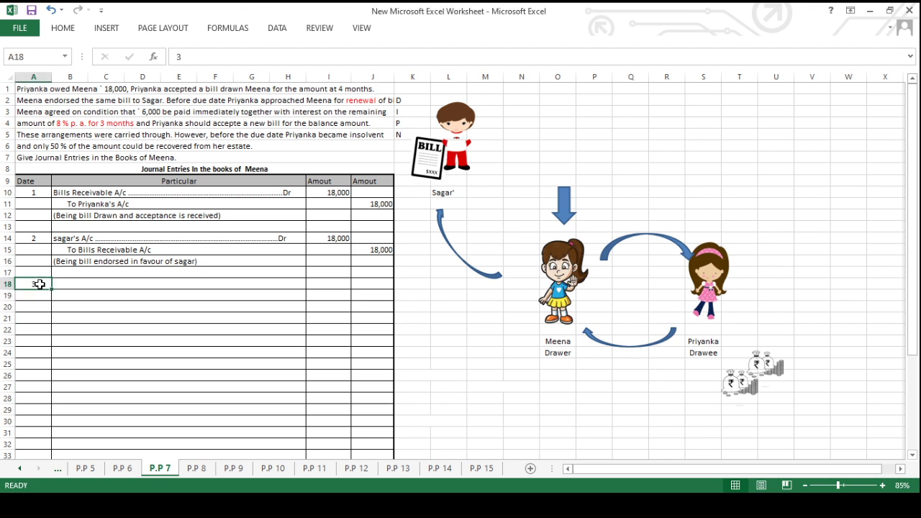
{"action": "left_click", "coordinate": [67, 284]}
{"action": "key", "text": "ctrl+v"}
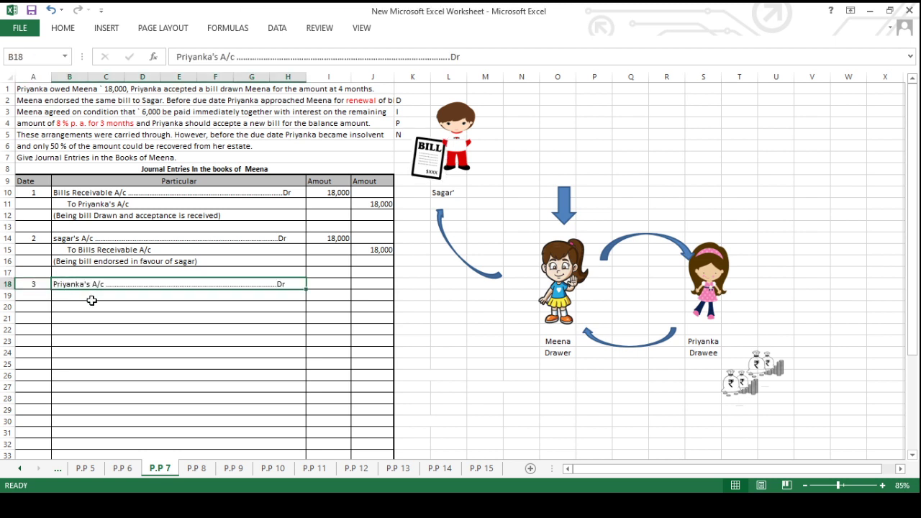
{"action": "left_click", "coordinate": [93, 300]}
{"action": "type", "text": "To Sagar's A/c"}
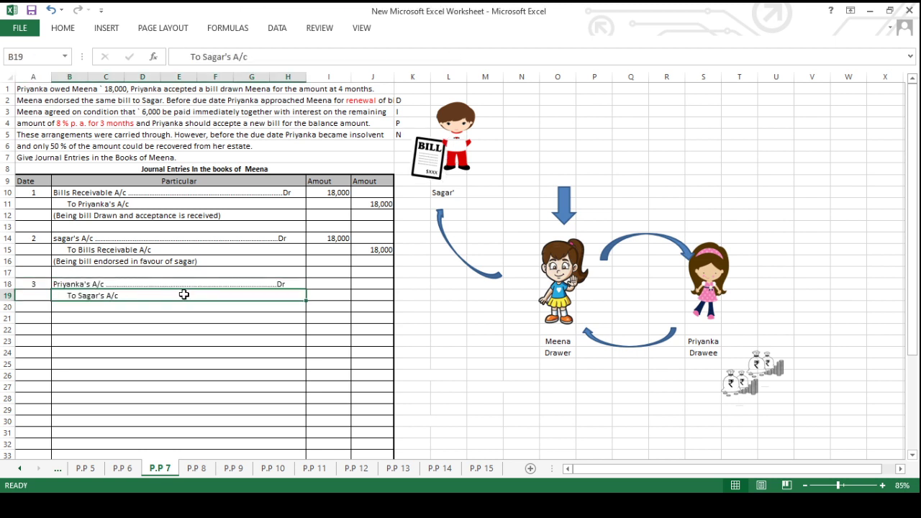
Show entry 3's 18,000 amounts in I18 and J19 and the narration in B20 about cancelling the bill at the drawee's request in black
{"action": "left_click", "coordinate": [328, 284]}
{"action": "type", "text": "18,000"}
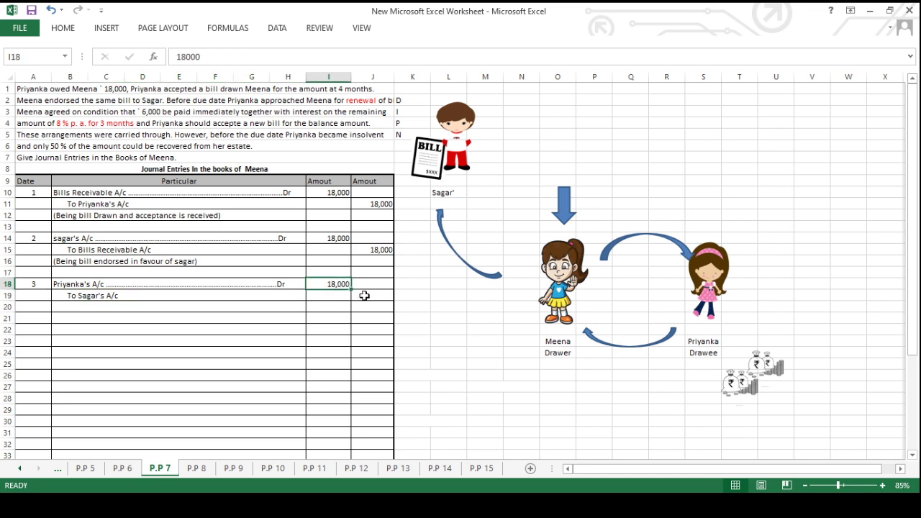
{"action": "left_click", "coordinate": [375, 297]}
{"action": "type", "text": "18,000"}
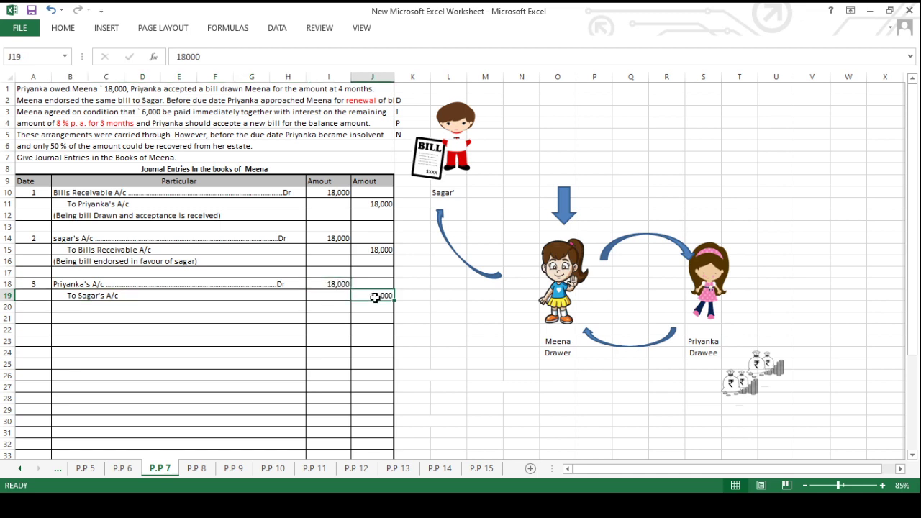
{"action": "left_click", "coordinate": [241, 306]}
{"action": "type", "text": "(Being Bill Canclled at the request of Priyanka)"}
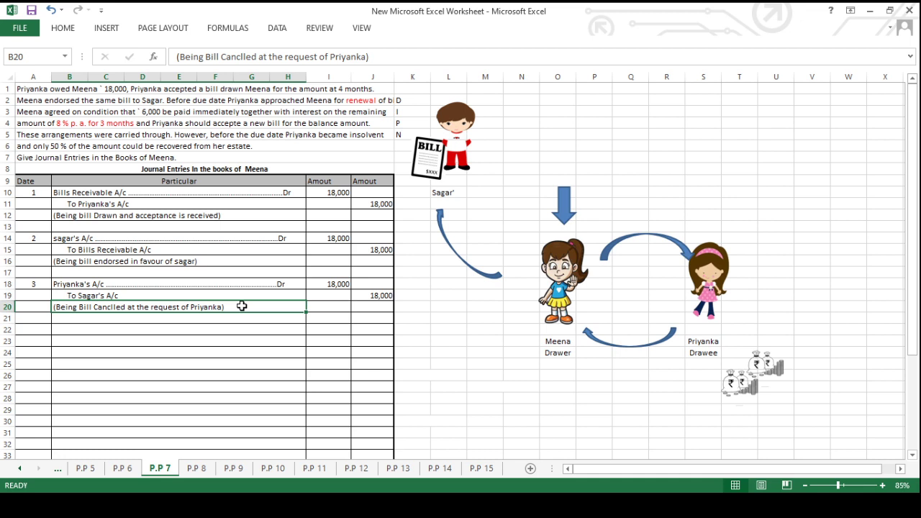
Enter the label INTERSR in Q19, between the drawer's and the drawee's pictures
{"action": "left_click", "coordinate": [406, 101]}
{"action": "left_click", "coordinate": [404, 111]}
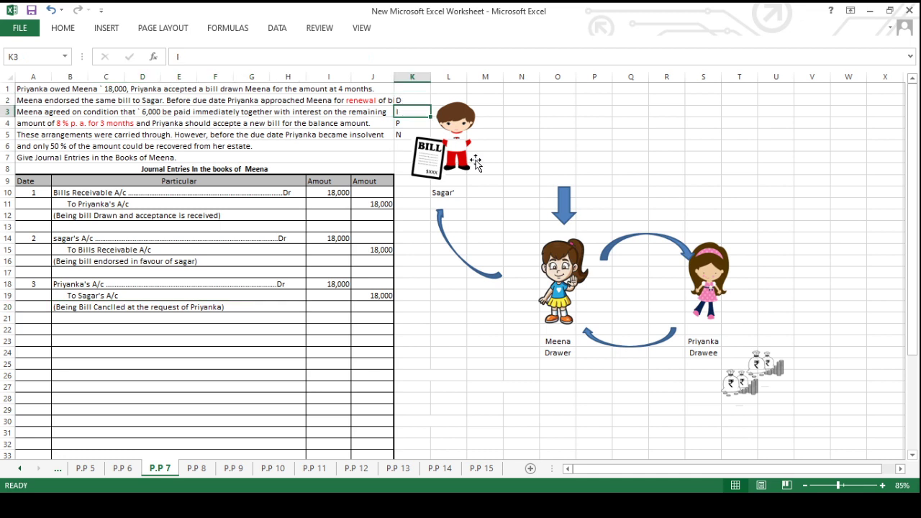
{"action": "left_click", "coordinate": [567, 286]}
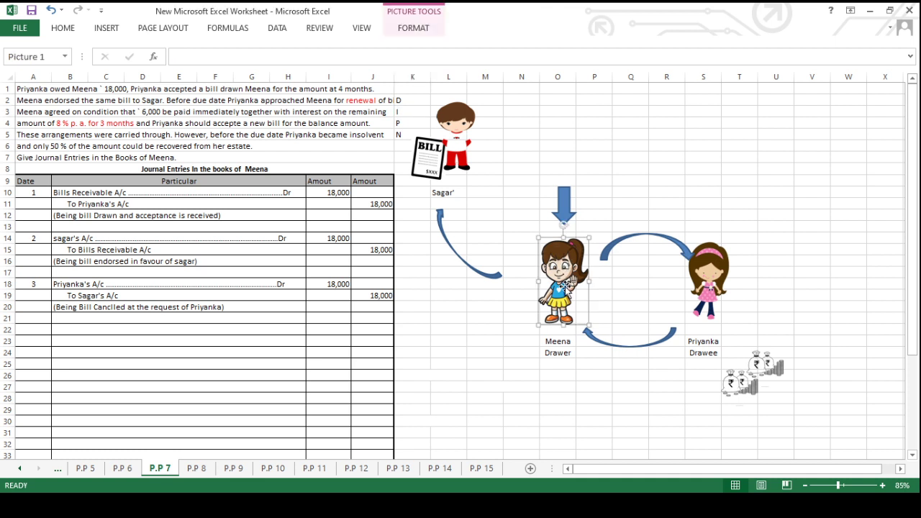
{"action": "left_click", "coordinate": [703, 275]}
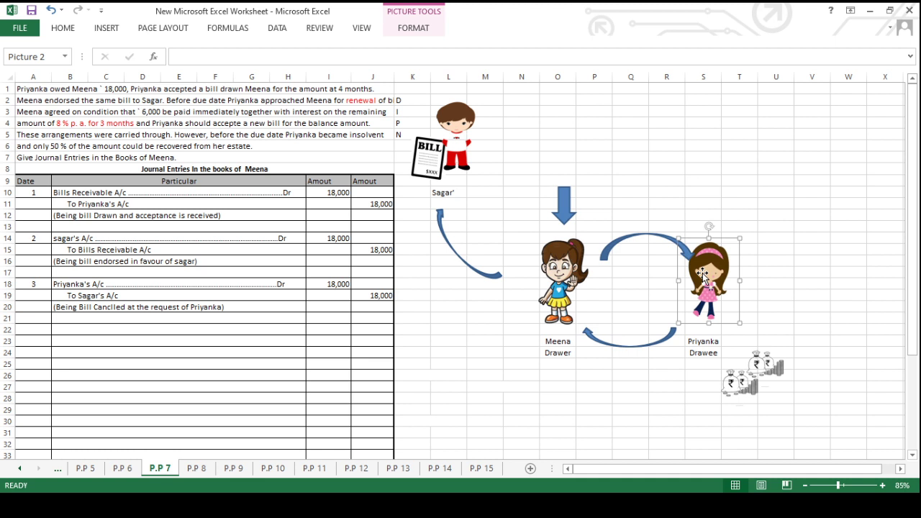
{"action": "left_click", "coordinate": [632, 293]}
{"action": "type", "text": "iNTER"}
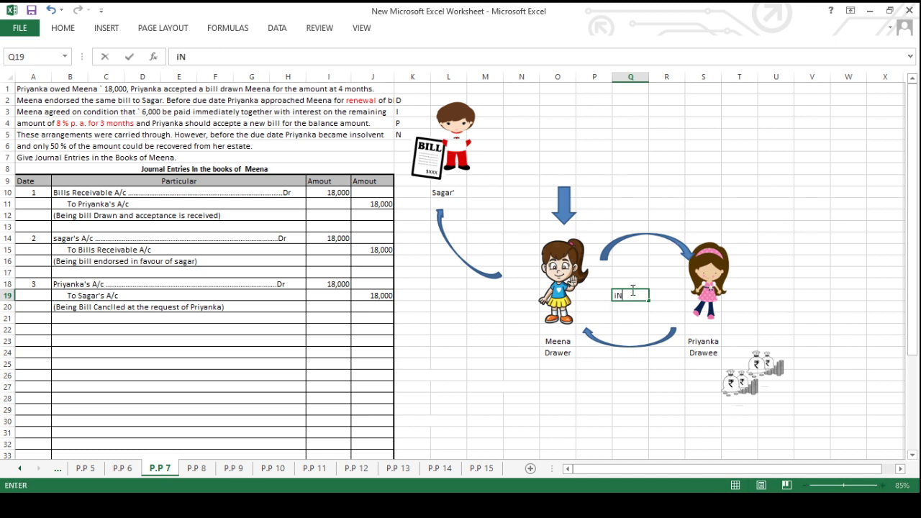
{"action": "key", "text": "BackSpace"}
{"action": "key", "text": "BackSpace"}
{"action": "key", "text": "BackSpace"}
{"action": "key", "text": "BackSpace"}
{"action": "key", "text": "BackSpace"}
{"action": "type", "text": "INTERSR"}
{"action": "key", "text": "Return"}
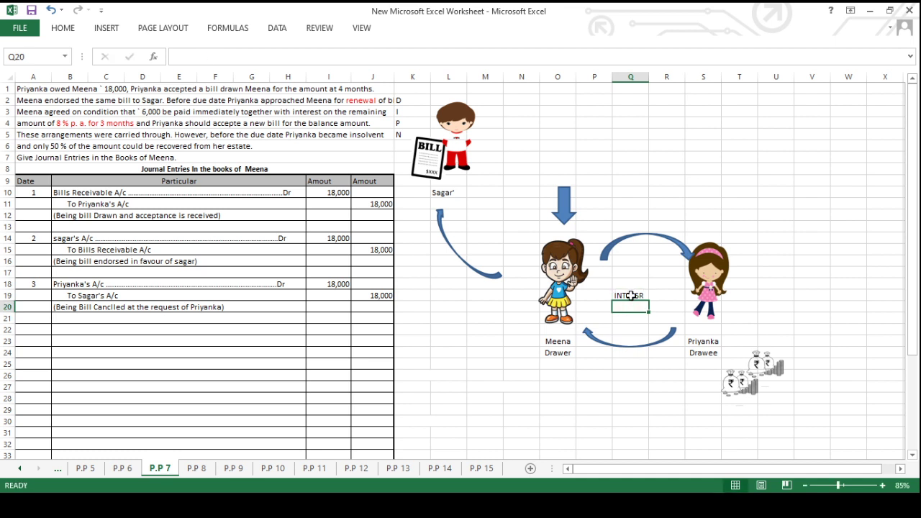
Change the label in Q19 to INTERST
{"action": "double_click", "coordinate": [630, 295]}
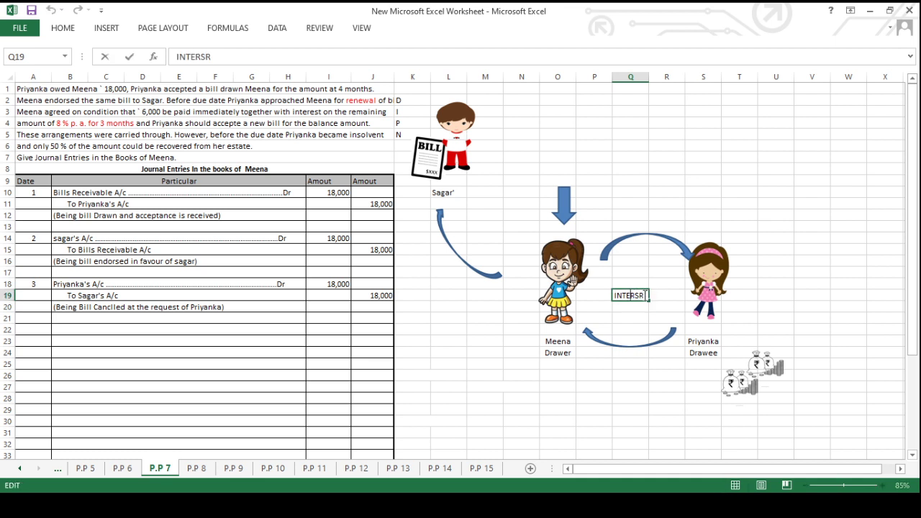
{"action": "key", "text": "BackSpace"}
{"action": "key", "text": "BackSpace"}
{"action": "type", "text": "EST"}
{"action": "key", "text": "Return"}
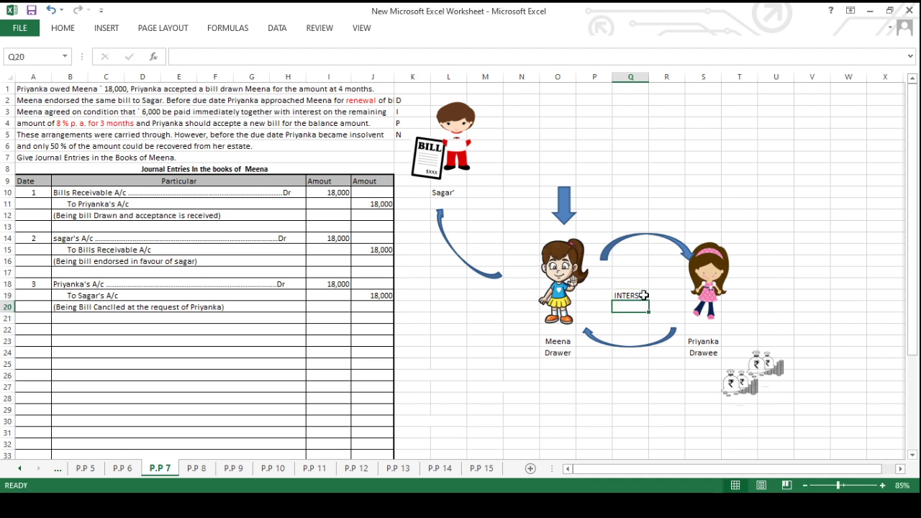
{"action": "left_click", "coordinate": [705, 301]}
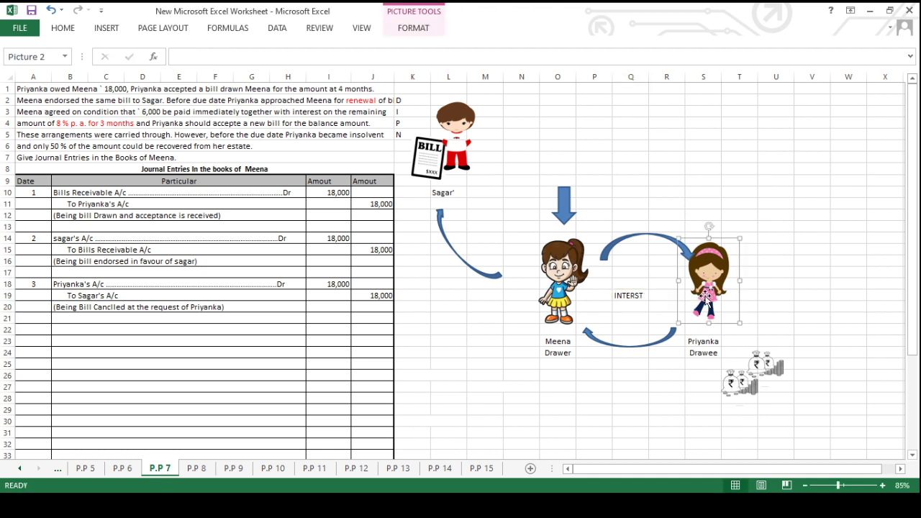
{"action": "left_click", "coordinate": [636, 297]}
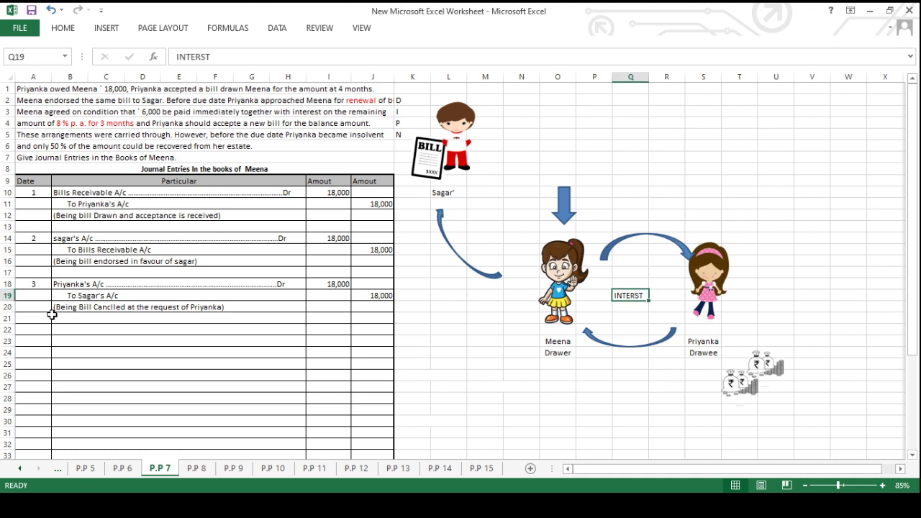
Show hidden entry 4's number and account lines in rows 22 and 23 in black: the drawee's account Dr, To Interest A/c
{"action": "left_click", "coordinate": [36, 328]}
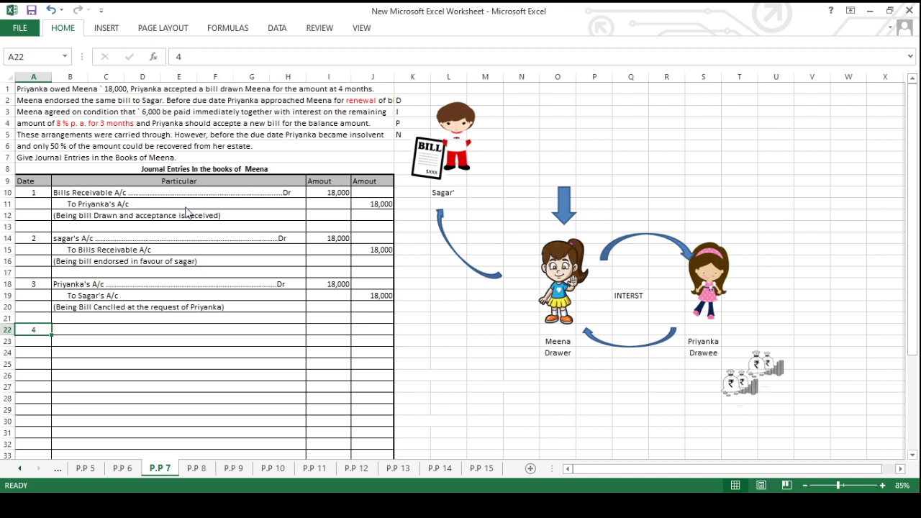
{"action": "left_click", "coordinate": [98, 329]}
{"action": "key", "text": "ctrl+v"}
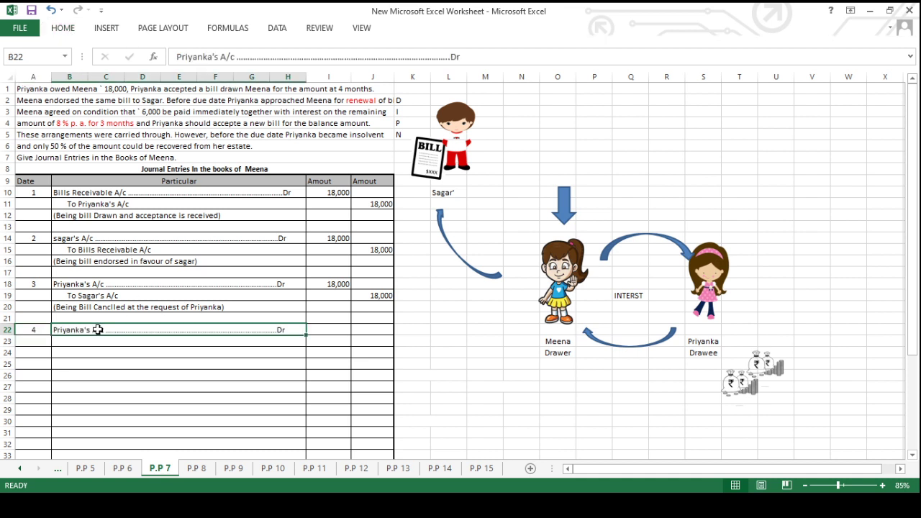
{"action": "left_click", "coordinate": [100, 340]}
{"action": "type", "text": "To Interest A/c"}
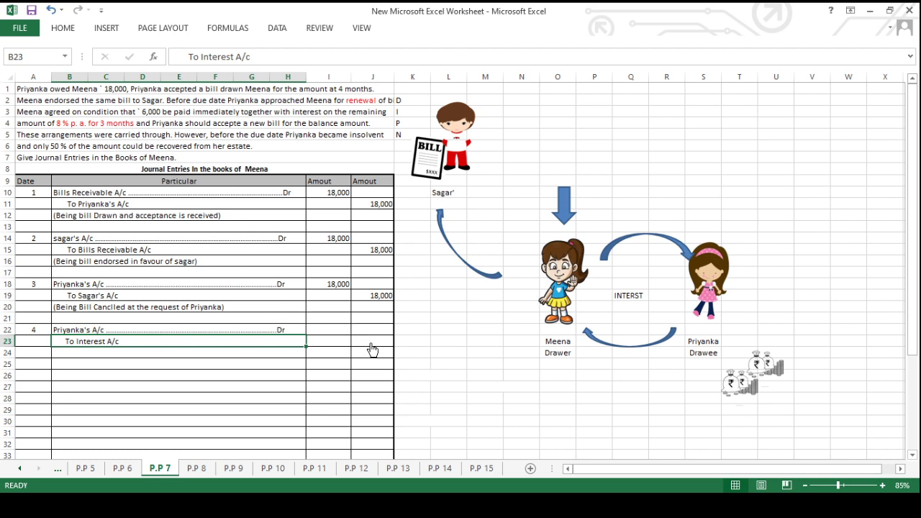
Show the "Intrest Calculation" heading in K26, the Bill Amount of 12,000 in row 27 and the Rate of 8% in row 28 in black
{"action": "key", "text": "ctrl+z"}
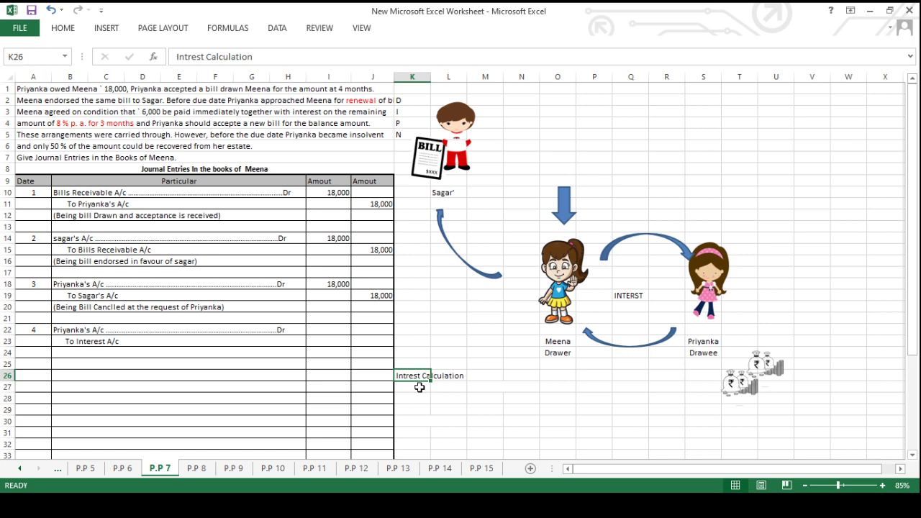
{"action": "left_click", "coordinate": [99, 90]}
{"action": "left_click", "coordinate": [148, 115]}
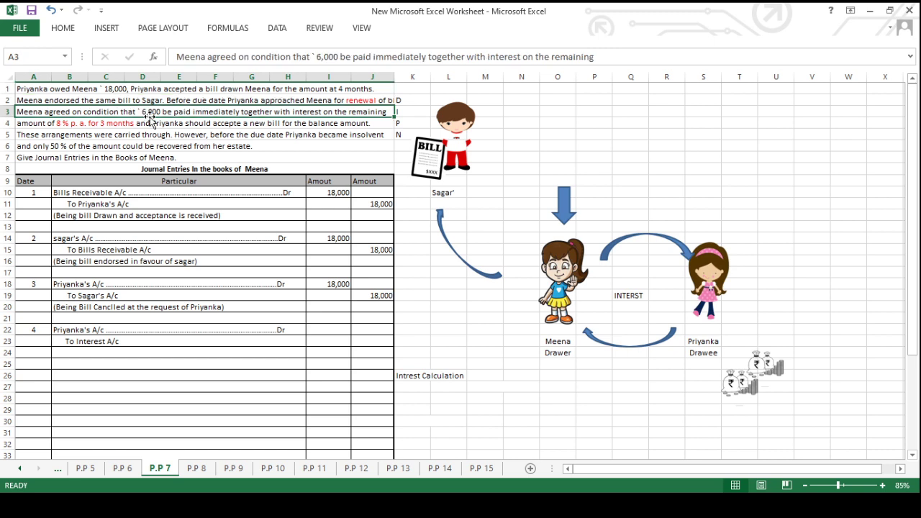
{"action": "left_click", "coordinate": [407, 391]}
{"action": "type", "text": "Bill Amount"}
{"action": "left_click", "coordinate": [447, 390]}
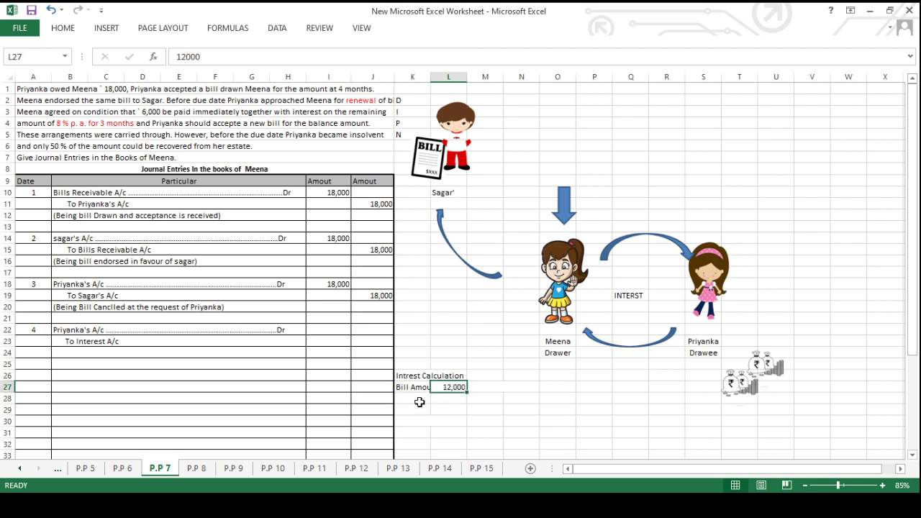
{"action": "left_click", "coordinate": [420, 402]}
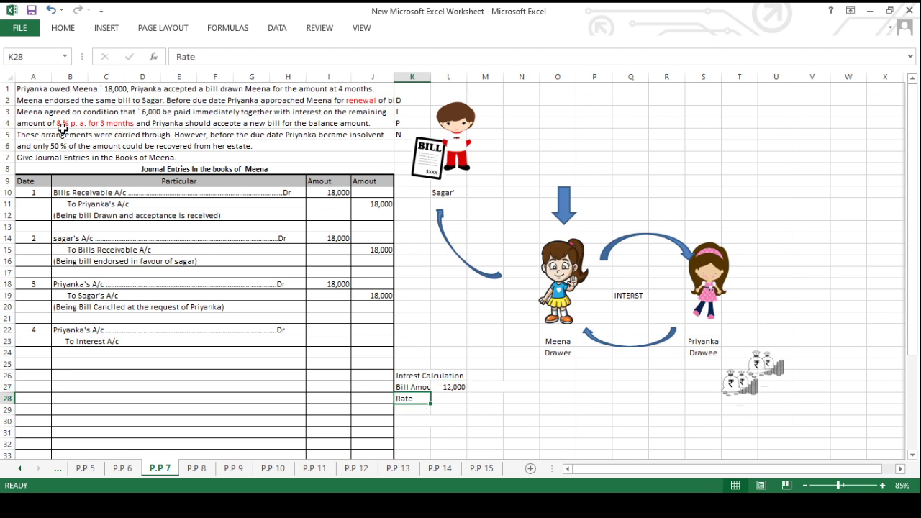
{"action": "left_click", "coordinate": [107, 125]}
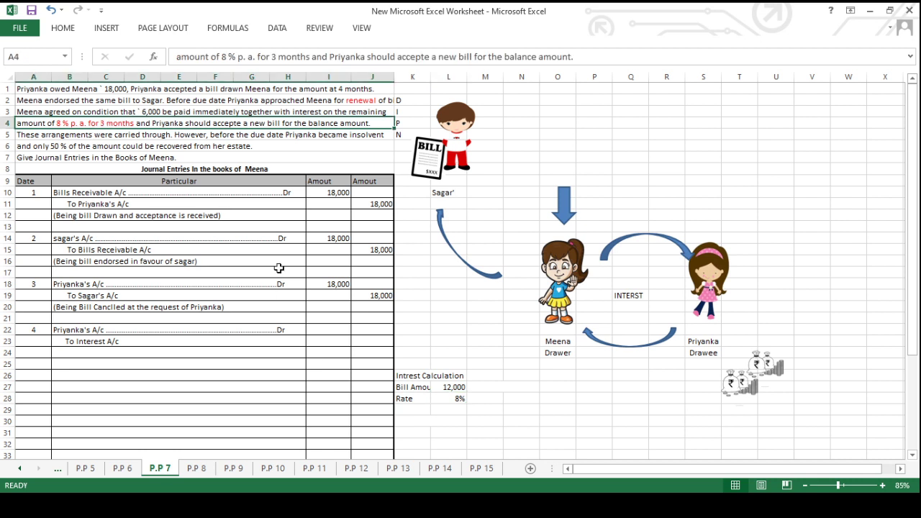
Show the "Intrest Calculation" label in K30 and the Term with the formula =3/12 in row 29 in black
{"action": "left_click", "coordinate": [418, 421]}
{"action": "type", "text": "Intrest Calculation"}
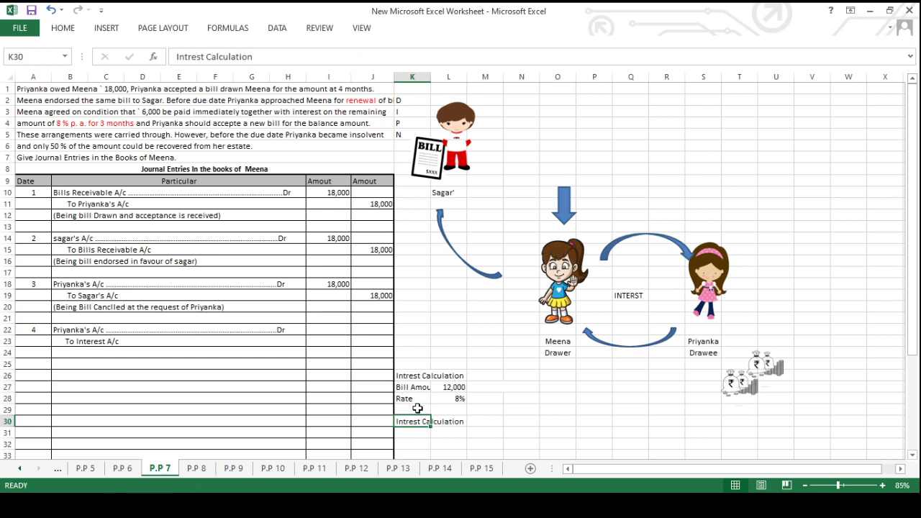
{"action": "left_click", "coordinate": [418, 409]}
{"action": "type", "text": "Term"}
{"action": "left_click", "coordinate": [453, 410]}
{"action": "type", "text": "=3/12"}
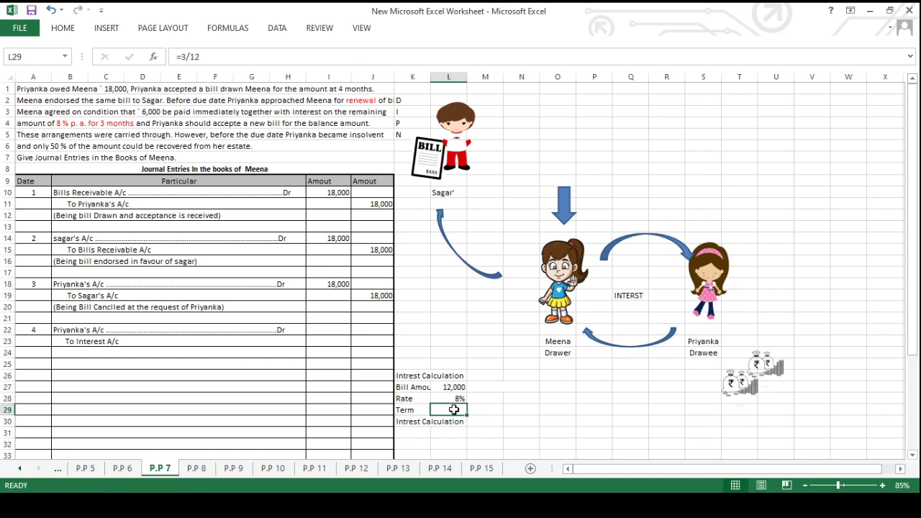
{"action": "key", "text": "Return"}
Show the interest formula =+L27*L28*L29 in M30 in black and point out the bill amount, rate and term in L27 to L29
{"action": "left_click", "coordinate": [414, 421]}
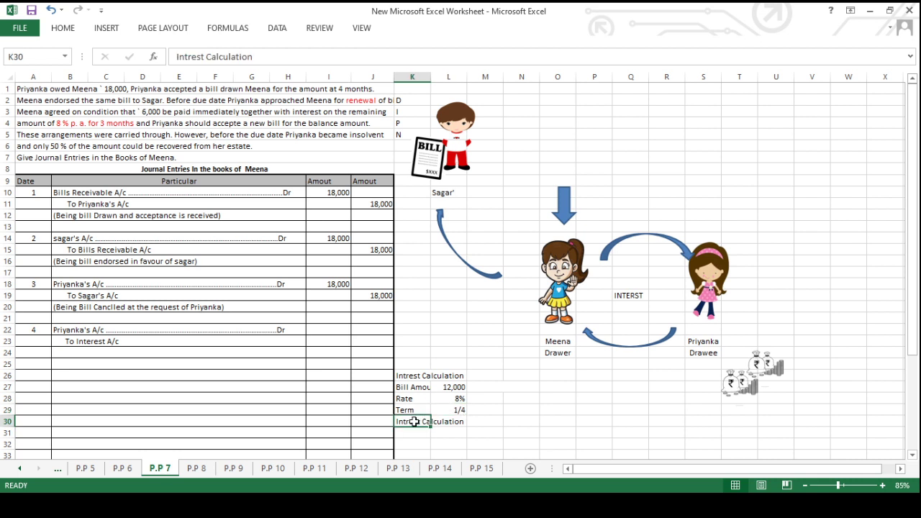
{"action": "left_click", "coordinate": [474, 421]}
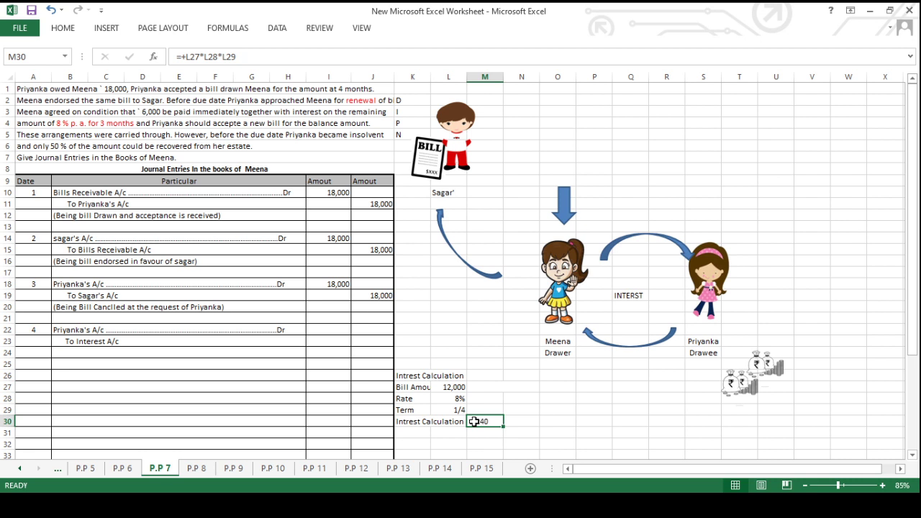
{"action": "left_click", "coordinate": [460, 388]}
{"action": "left_click", "coordinate": [460, 399]}
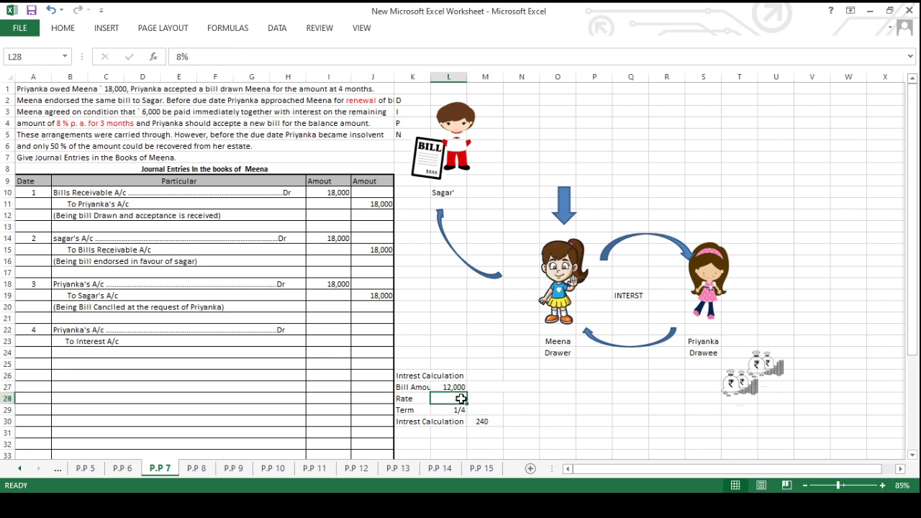
{"action": "left_click", "coordinate": [460, 410]}
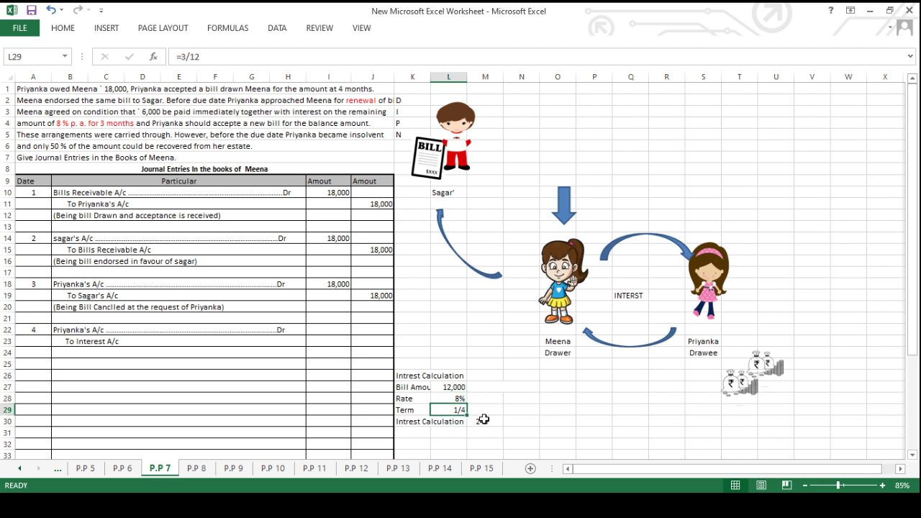
{"action": "left_click", "coordinate": [492, 424]}
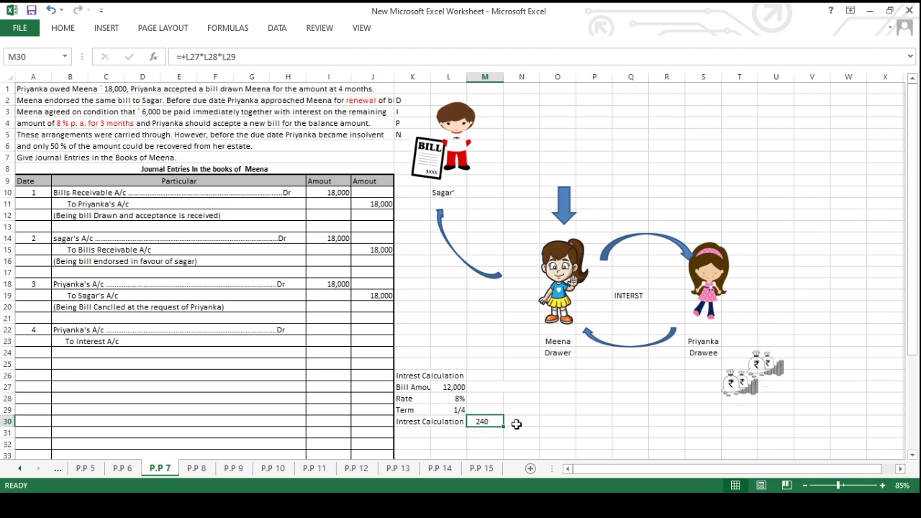
Show entry 4's 240 amounts in I22 and J23 and the narration "(Being Interst charged for balance amount due)" in B24 in black
{"action": "left_click", "coordinate": [319, 333]}
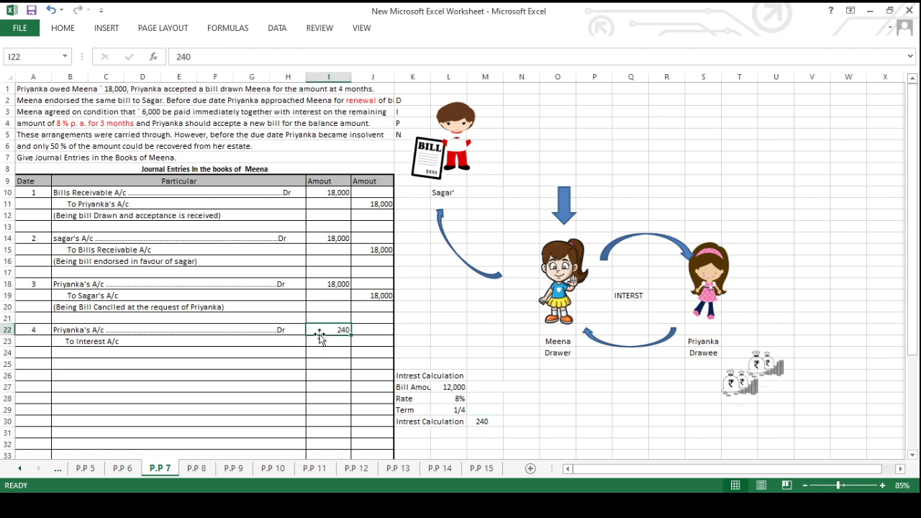
{"action": "key", "text": "Down"}
{"action": "key", "text": "Right"}
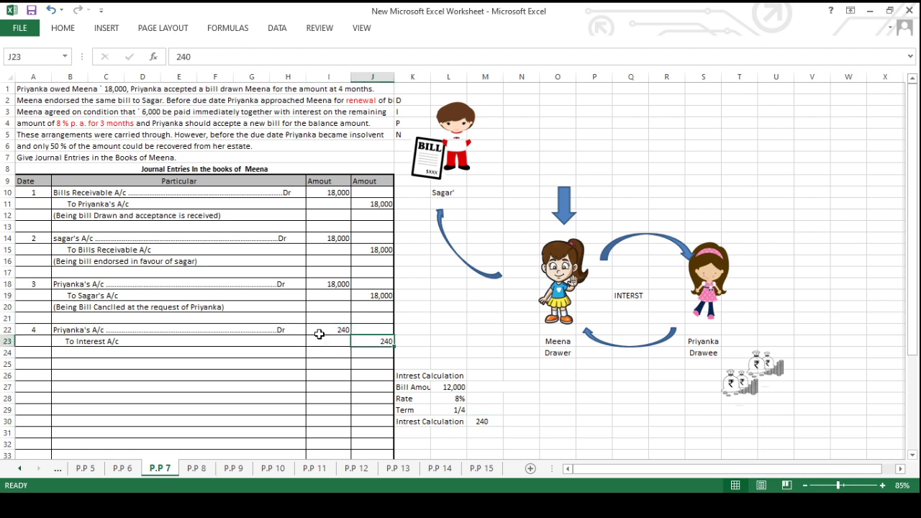
{"action": "left_click", "coordinate": [170, 353]}
{"action": "type", "text": "(Being Interst charged for  balance amount due)"}
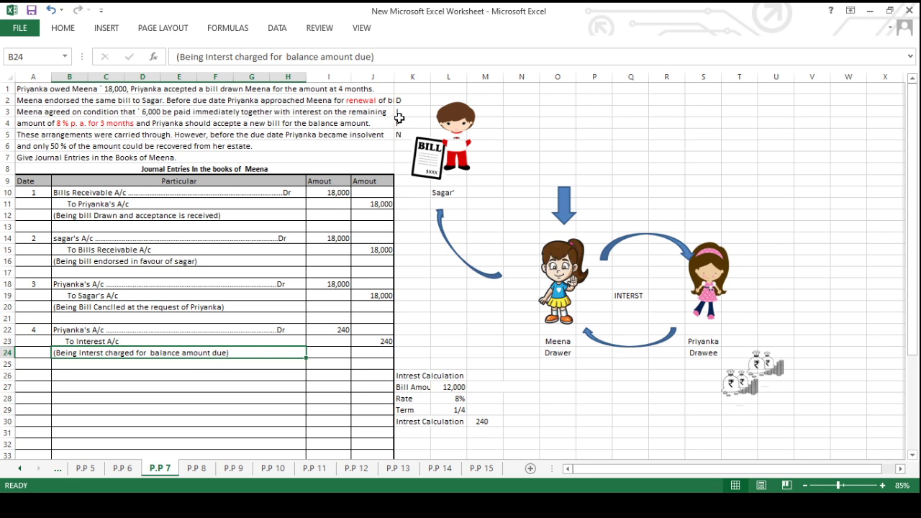
Point out the 6,000 payment condition in A3 and move the upper money-bag picture from the drawee to beside the drawer
{"action": "left_click_drag", "start_coordinate": [399, 101], "coordinate": [399, 118]}
{"action": "left_click", "coordinate": [178, 117]}
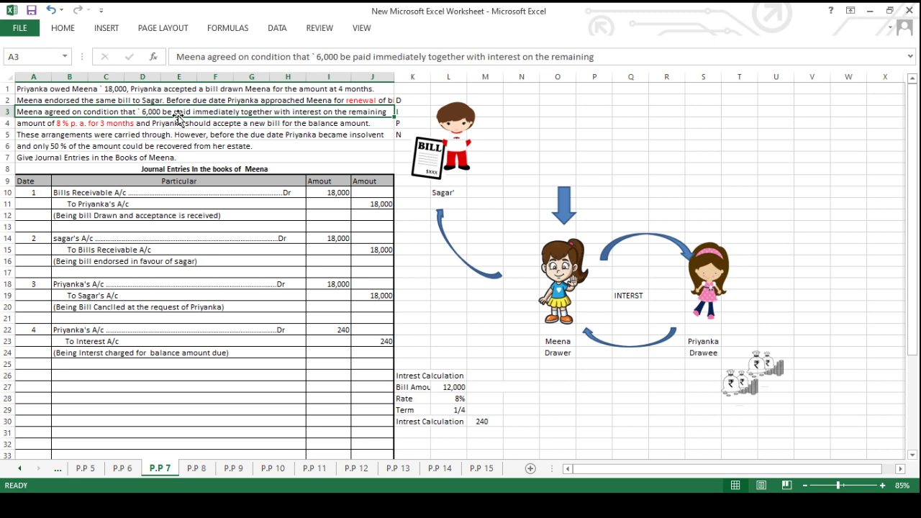
{"action": "left_click_drag", "start_coordinate": [769, 365], "coordinate": [593, 301]}
{"action": "left_click", "coordinate": [565, 298]}
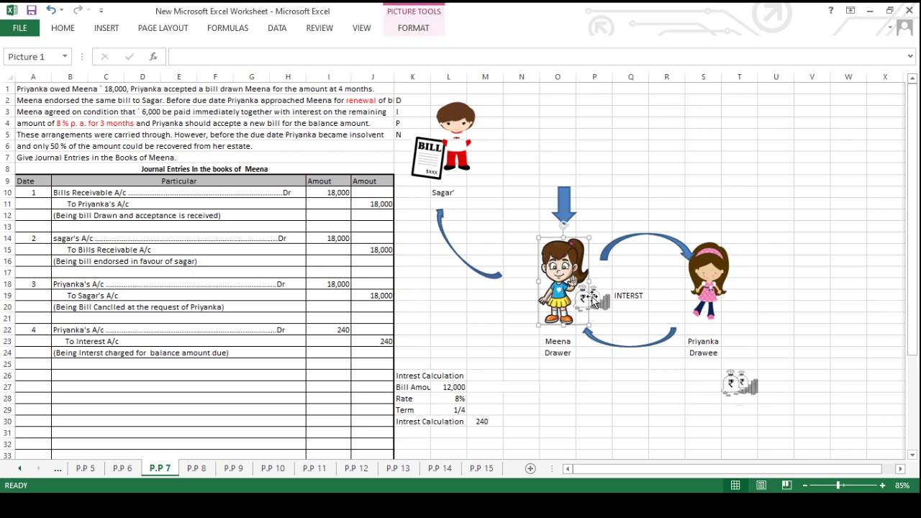
{"action": "left_click", "coordinate": [592, 299]}
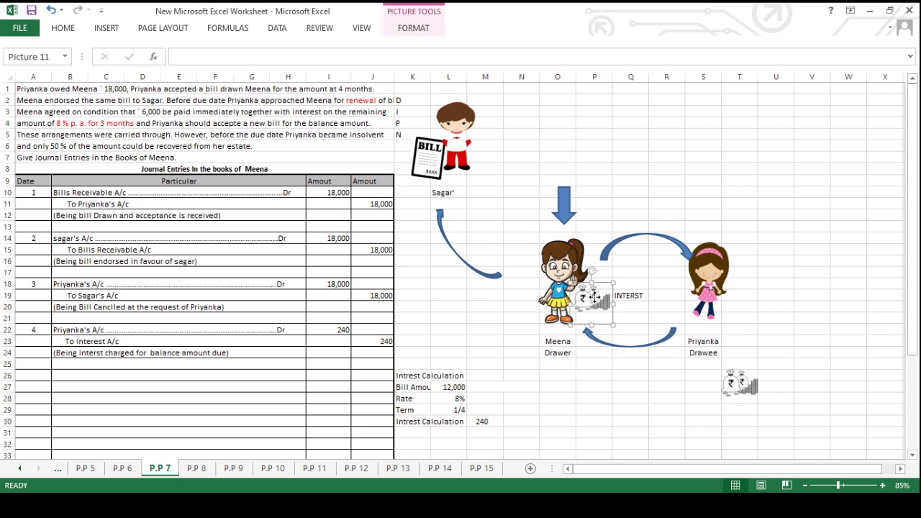
{"action": "left_click", "coordinate": [708, 305]}
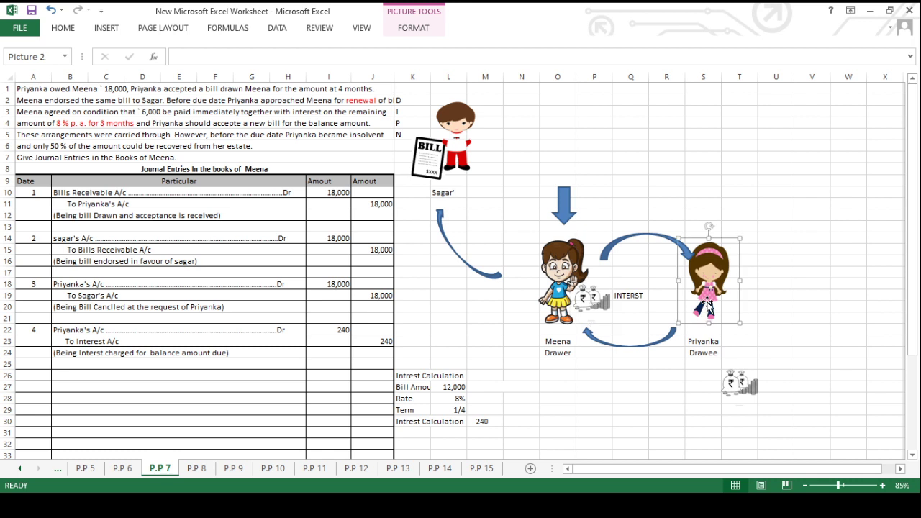
{"action": "left_click", "coordinate": [594, 305]}
{"action": "left_click", "coordinate": [695, 304]}
Show entry number 5 in A26, the "Cash A/c" debit line in B26 and the drawee's credit line in B27 in black
{"action": "scroll", "coordinate": [557, 316], "scroll_direction": "down", "scroll_amount": 1}
{"action": "left_click", "coordinate": [47, 363]}
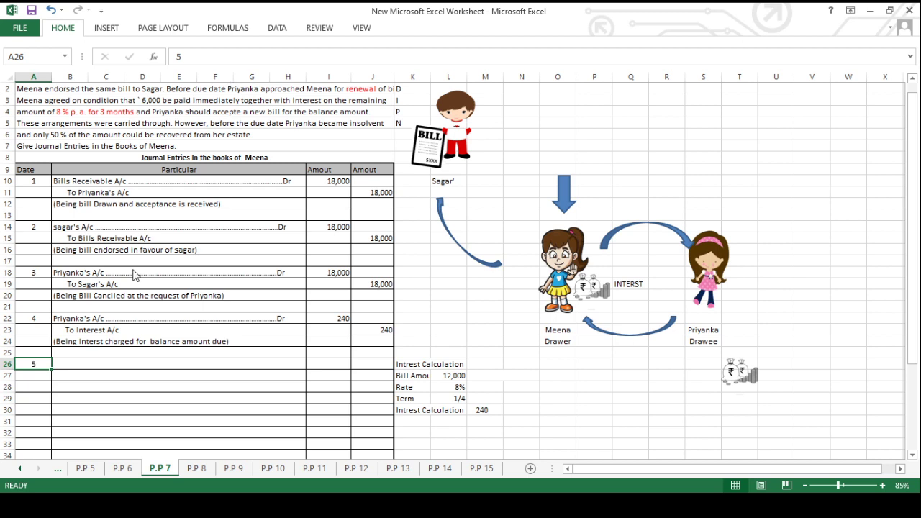
{"action": "left_click", "coordinate": [70, 364]}
{"action": "key", "text": "ctrl+v"}
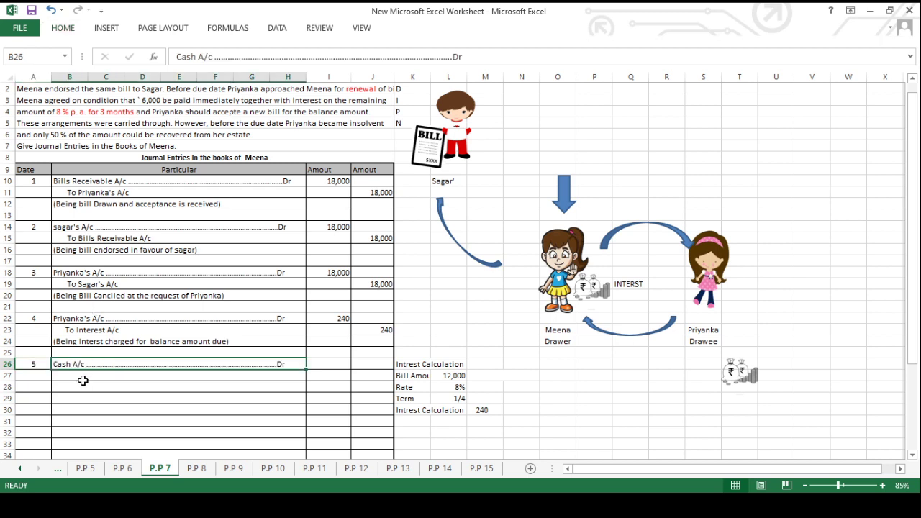
{"action": "left_click", "coordinate": [83, 381]}
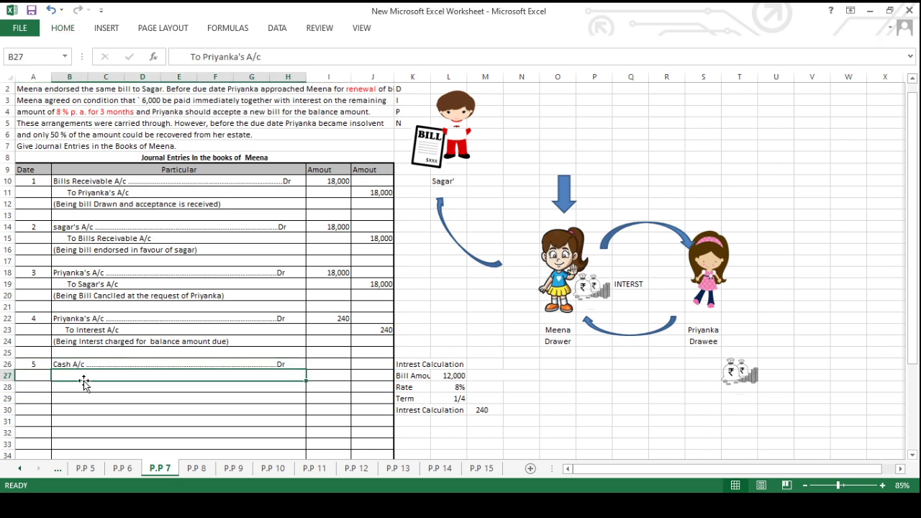
Show entry 5's 6,240 amounts in I26 and J27 and the narration "(Being Part payment made along with interest )" in B28 in black
{"action": "left_click", "coordinate": [330, 366]}
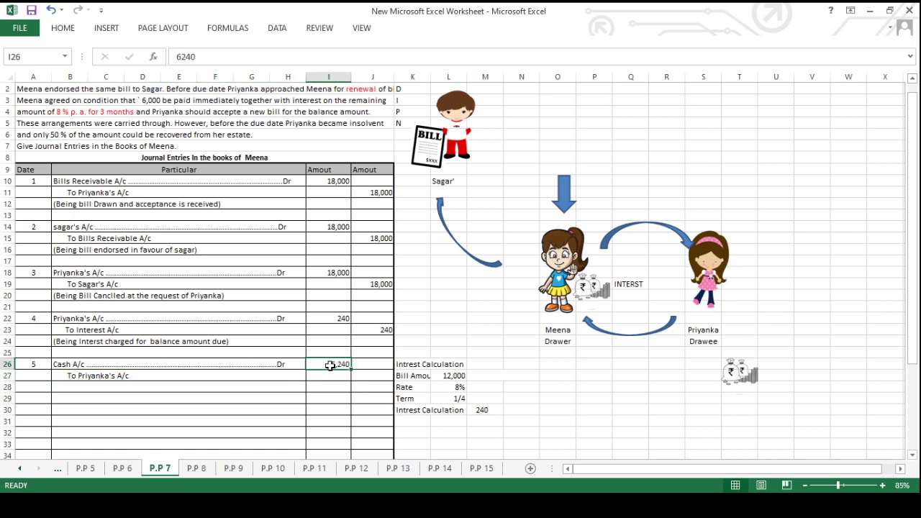
{"action": "left_click", "coordinate": [383, 379]}
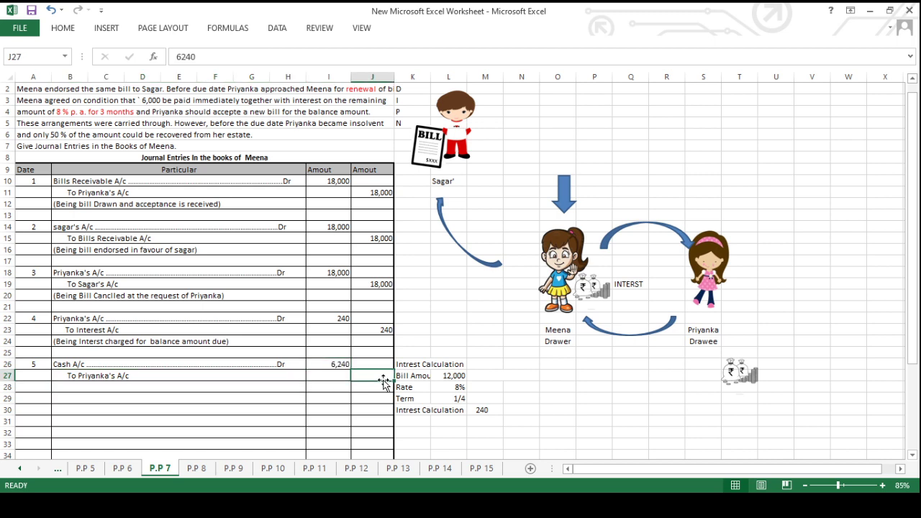
{"action": "left_click", "coordinate": [238, 389]}
{"action": "type", "text": "(Being Part payment made along with interest )"}
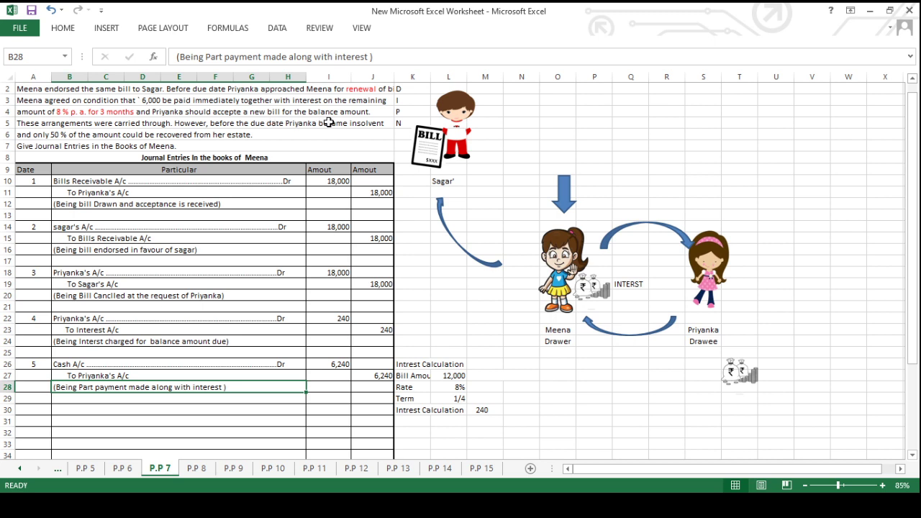
Point out the new-bill condition in A4 and move the bill picture from the endorsee to beside the drawer
{"action": "left_click", "coordinate": [247, 114]}
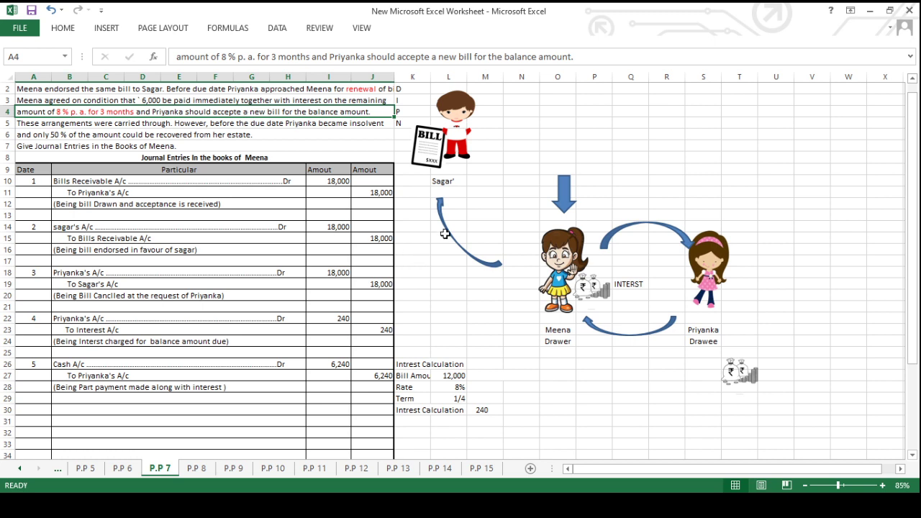
{"action": "left_click_drag", "start_coordinate": [425, 146], "coordinate": [584, 317]}
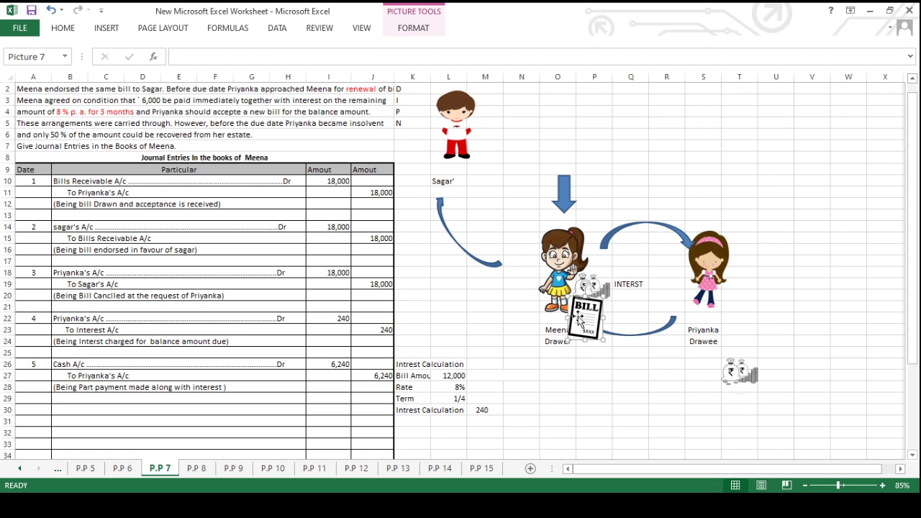
{"action": "left_click", "coordinate": [712, 283]}
Show entry number 6 in A30, the "New Bill Receivable A/c" debit line in B30 and the drawee's credit line in B31 in black
{"action": "scroll", "coordinate": [712, 283], "scroll_direction": "down", "scroll_amount": 2}
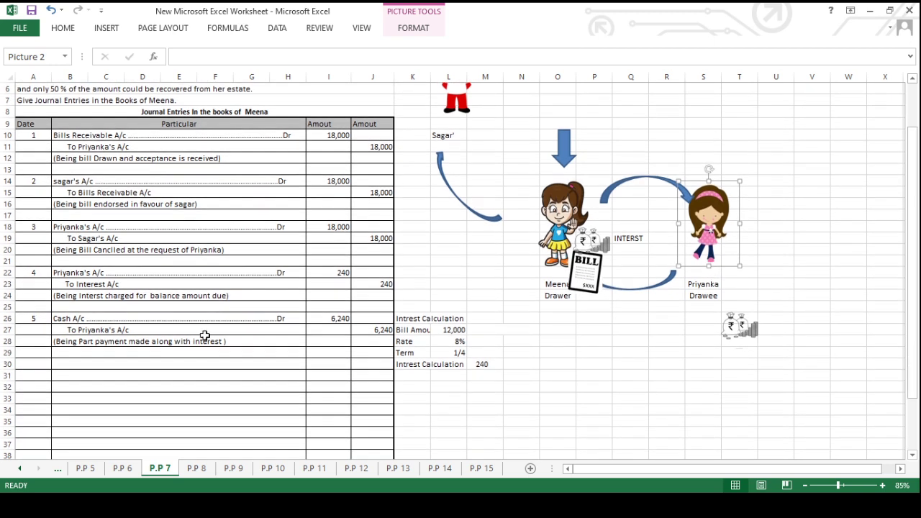
{"action": "left_click", "coordinate": [44, 368]}
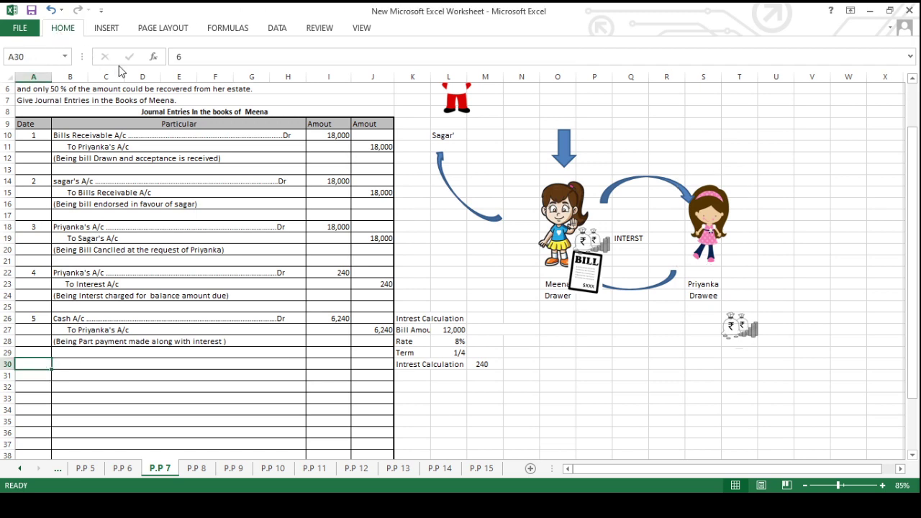
{"action": "left_click", "coordinate": [79, 365]}
{"action": "key", "text": "ctrl+v"}
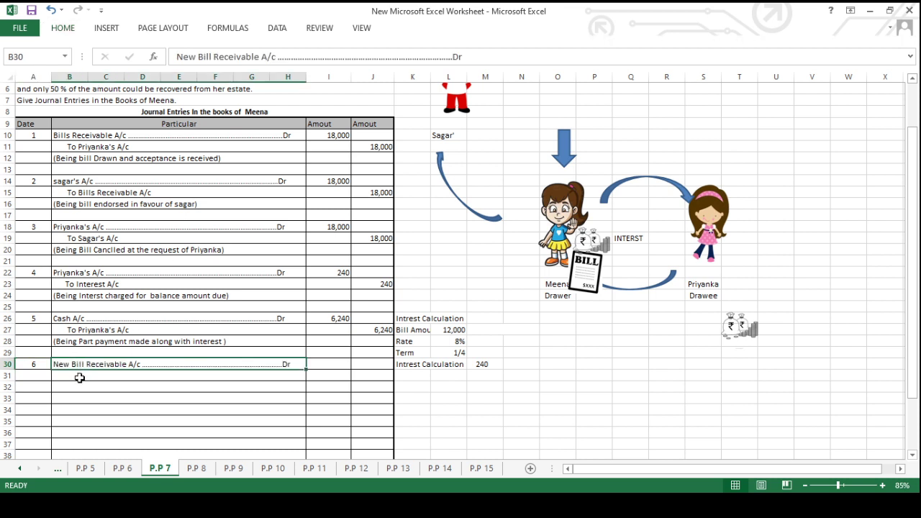
{"action": "left_click", "coordinate": [77, 376]}
{"action": "type", "text": "To Priyanka's A/c"}
Show entry 6's 12,000 amounts in I30 and J31 and the narration "(Being New bill of remaning amount drawn and acceptance Received)" in B32 in black
{"action": "left_click", "coordinate": [332, 364]}
{"action": "type", "text": "12000"}
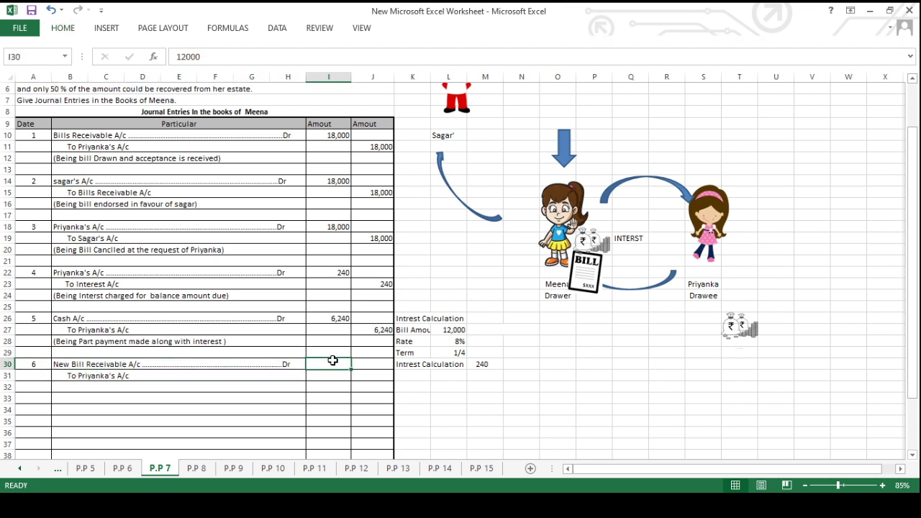
{"action": "left_click", "coordinate": [372, 376]}
{"action": "type", "text": "12000"}
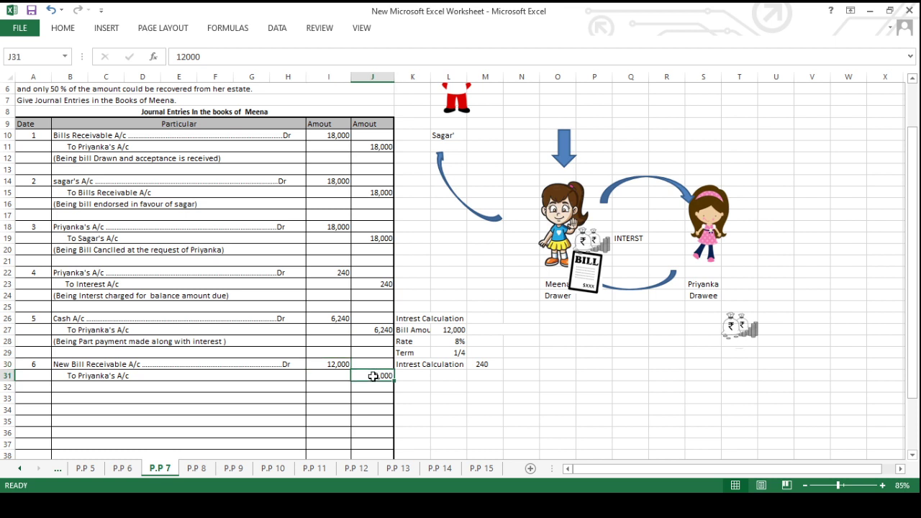
{"action": "left_click", "coordinate": [225, 386]}
{"action": "type", "text": "(Being New bill of remaning amount drawn and acceptance Received)"}
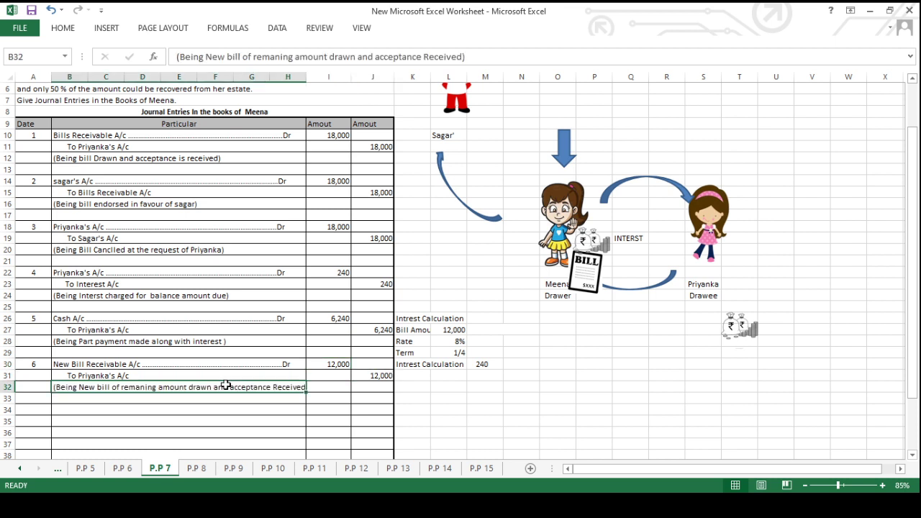
Colour the word "insolvent" red in the problem text in A5
{"action": "scroll", "coordinate": [226, 386], "scroll_direction": "up", "scroll_amount": 1}
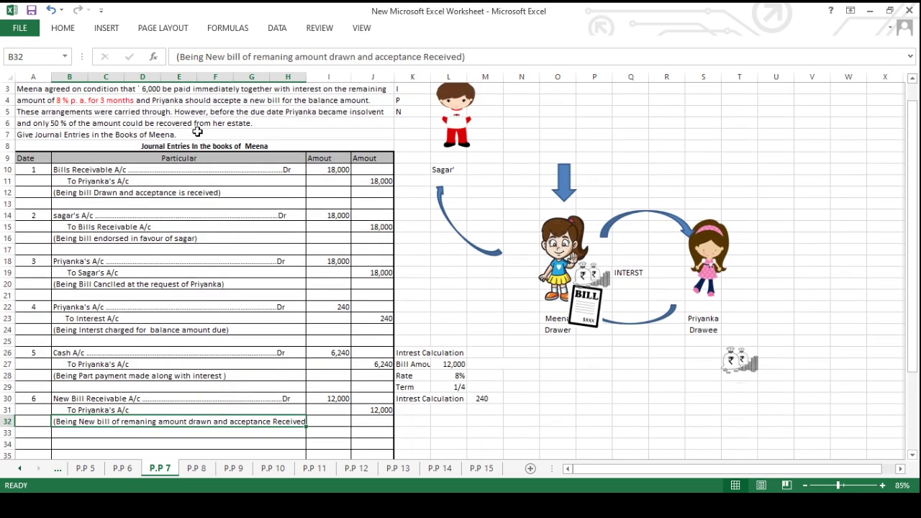
{"action": "left_click", "coordinate": [190, 114]}
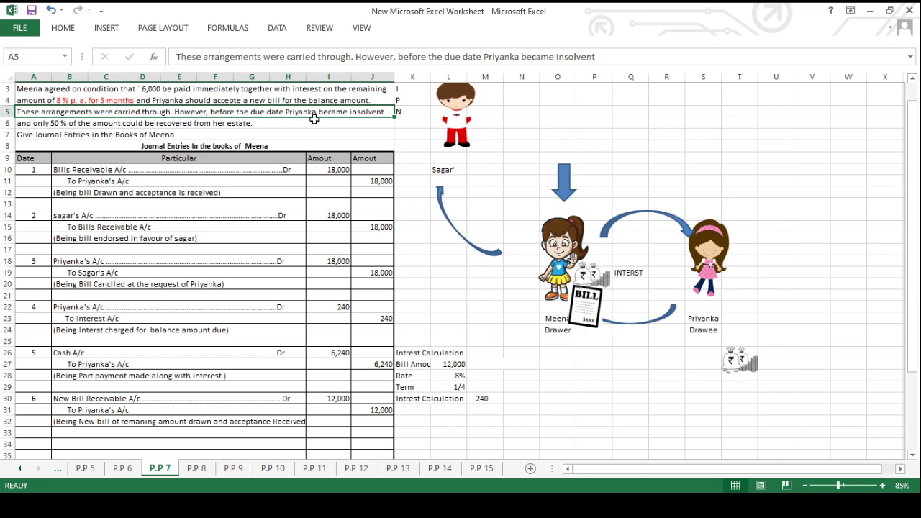
{"action": "double_click", "coordinate": [354, 111]}
{"action": "double_click", "coordinate": [353, 112]}
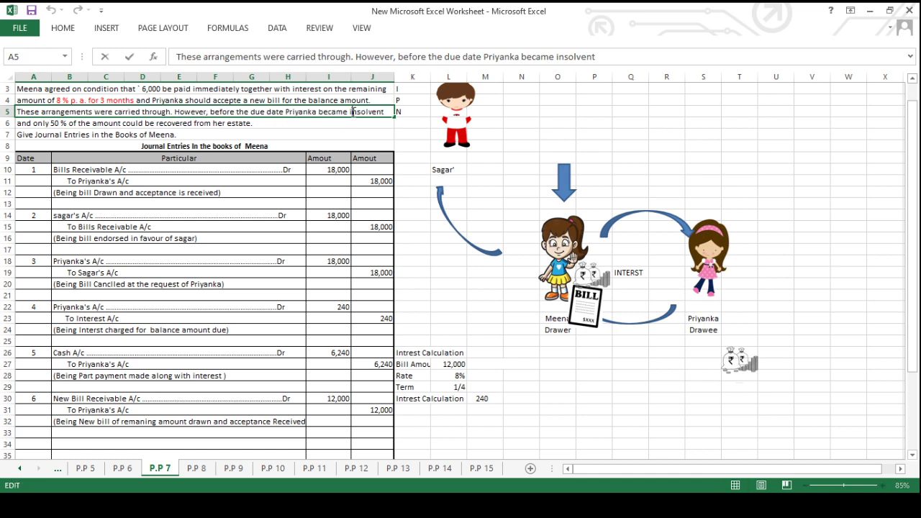
{"action": "left_click_drag", "start_coordinate": [350, 111], "coordinate": [393, 111]}
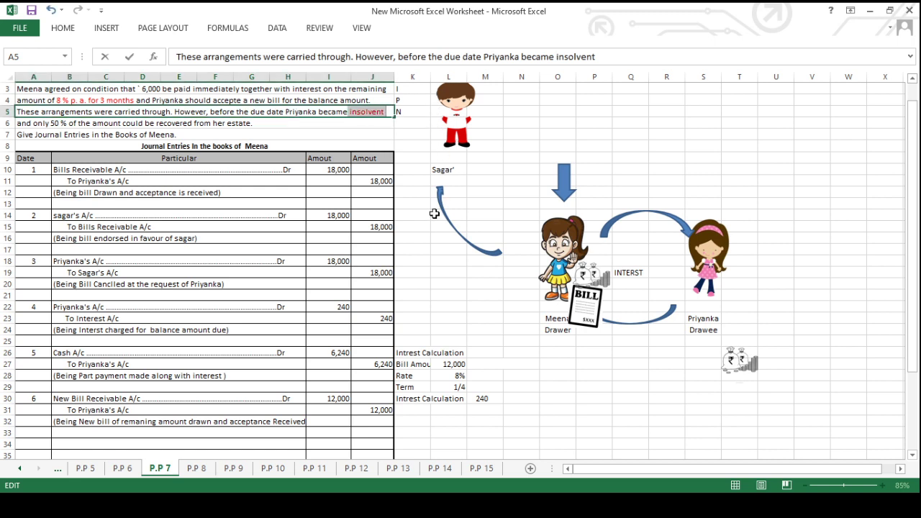
{"action": "left_click", "coordinate": [313, 364]}
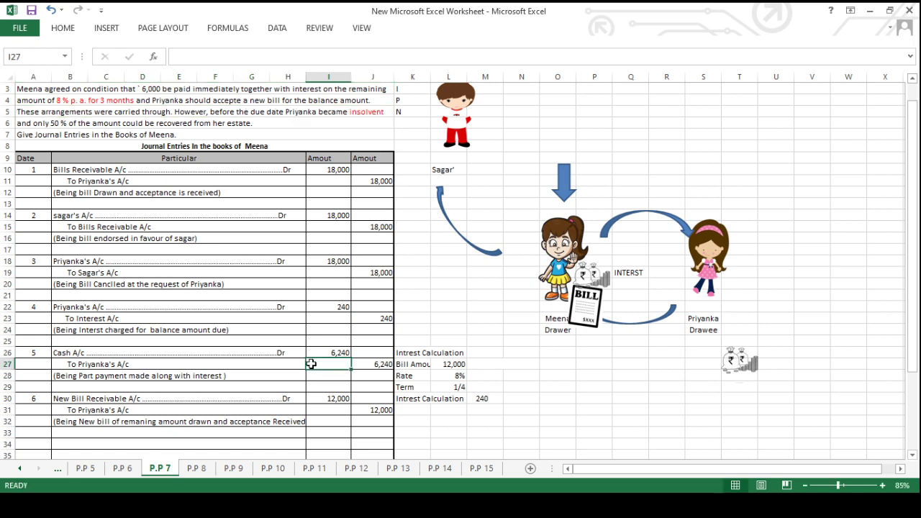
Show entry number 7 in A34, the drawee's debit line in B34 and "To New Bill Receivable A/c" in B35 in black
{"action": "left_click", "coordinate": [585, 315]}
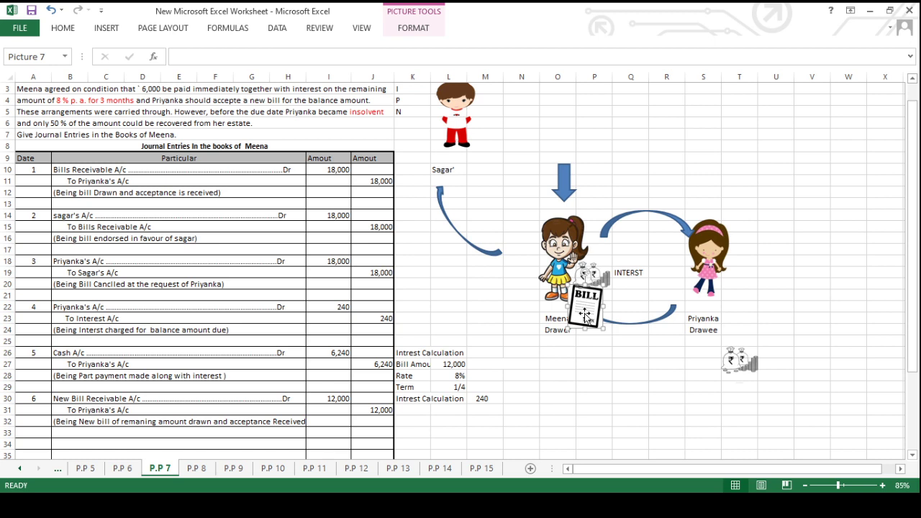
{"action": "scroll", "coordinate": [584, 313], "scroll_direction": "down", "scroll_amount": 2}
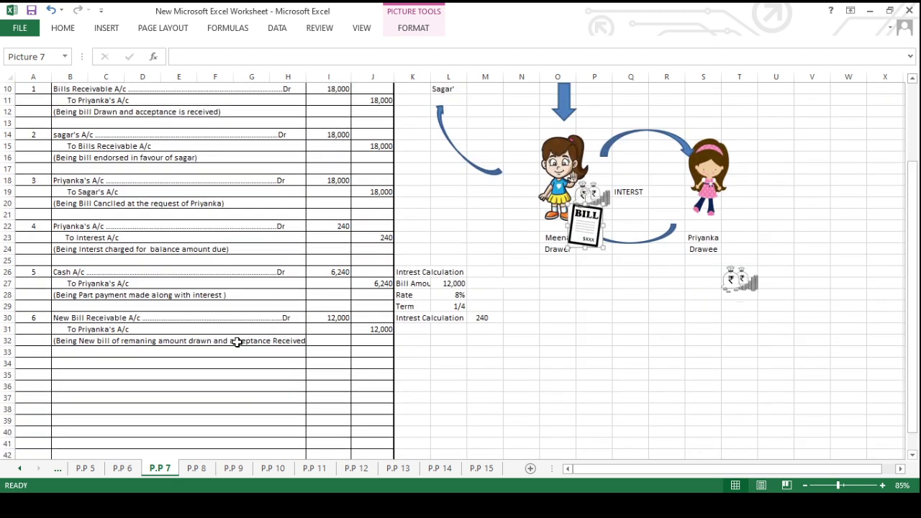
{"action": "left_click_drag", "start_coordinate": [89, 317], "coordinate": [89, 329]}
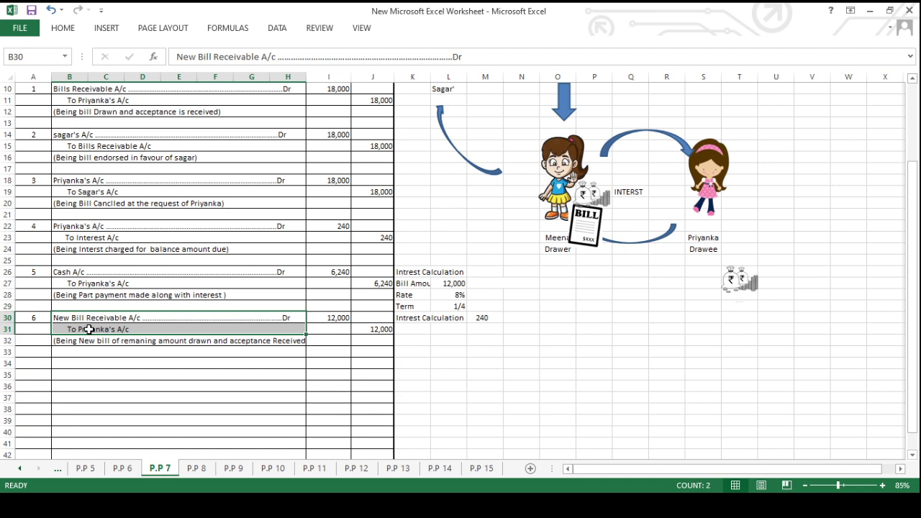
{"action": "left_click", "coordinate": [47, 361]}
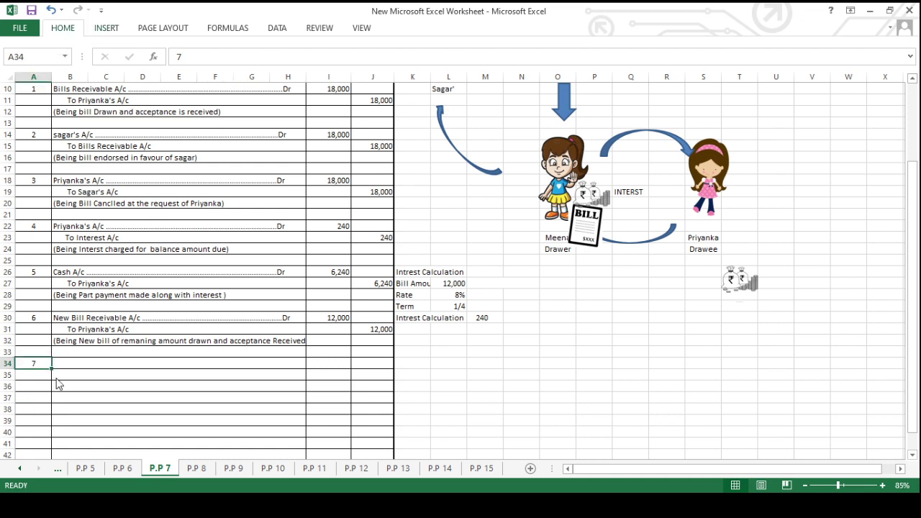
{"action": "left_click", "coordinate": [74, 365]}
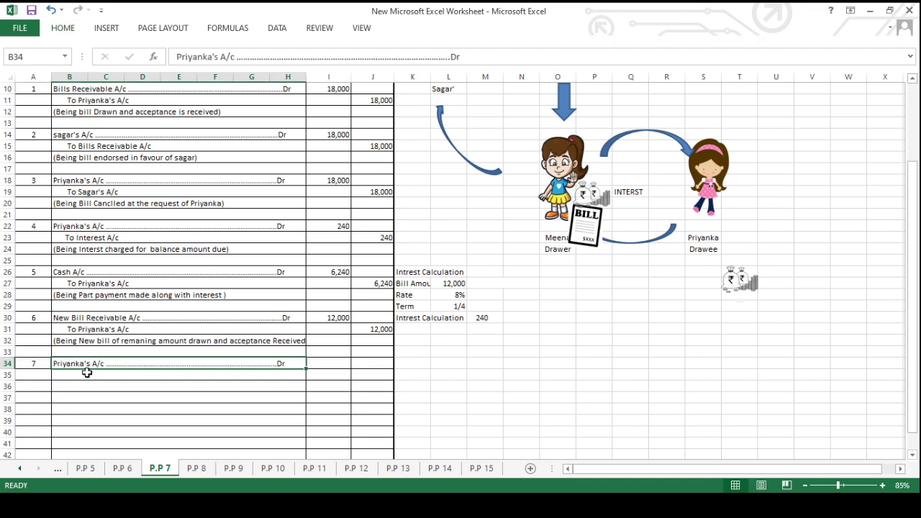
{"action": "left_click", "coordinate": [87, 373]}
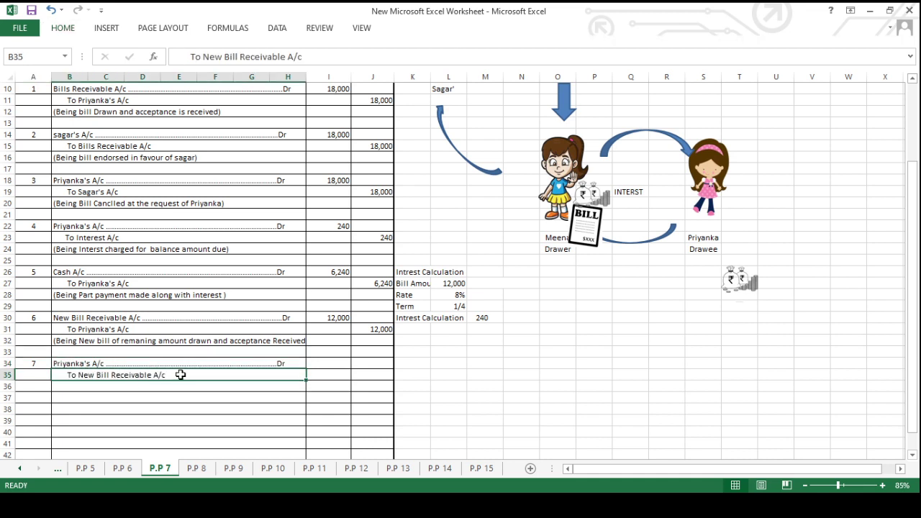
Show entry 7's 12,000 amounts in I34 and J35 and the narration "(Being New Bill dishonoured for non payment)" in B36 in black
{"action": "left_click", "coordinate": [321, 363]}
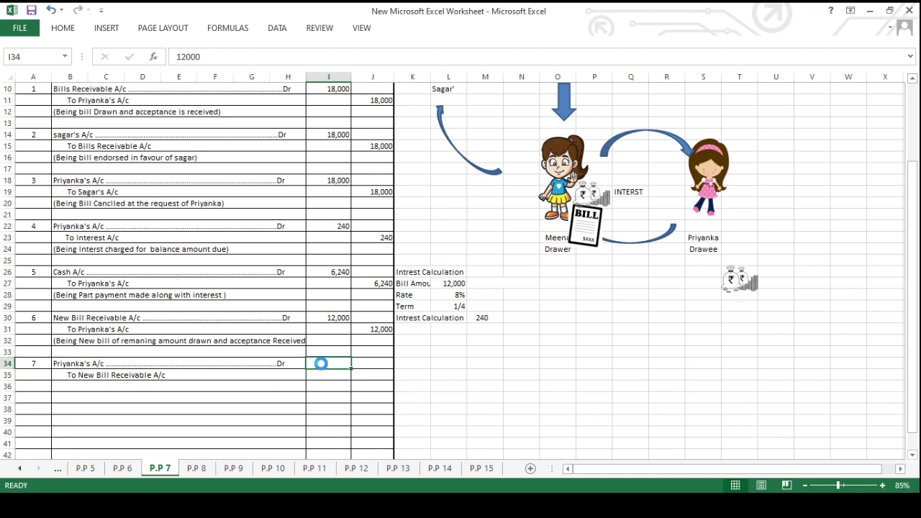
{"action": "left_click", "coordinate": [365, 373]}
{"action": "type", "text": "12,000"}
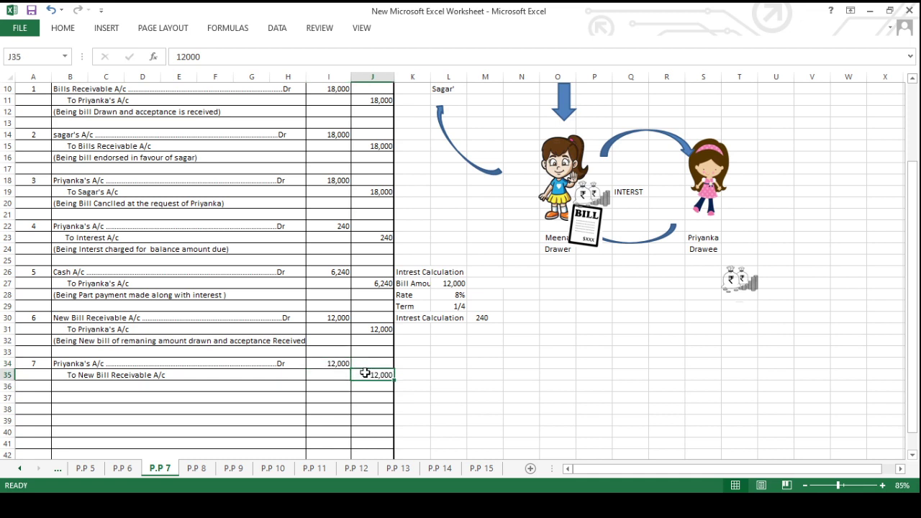
{"action": "left_click", "coordinate": [200, 387]}
{"action": "type", "text": "(Being New Bill dishonoured for non payment)"}
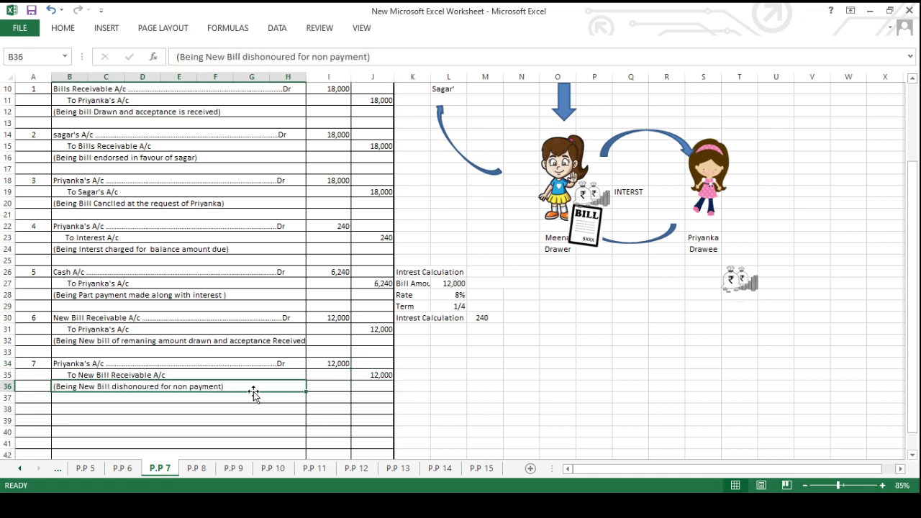
{"action": "scroll", "coordinate": [253, 391], "scroll_direction": "up", "scroll_amount": 2}
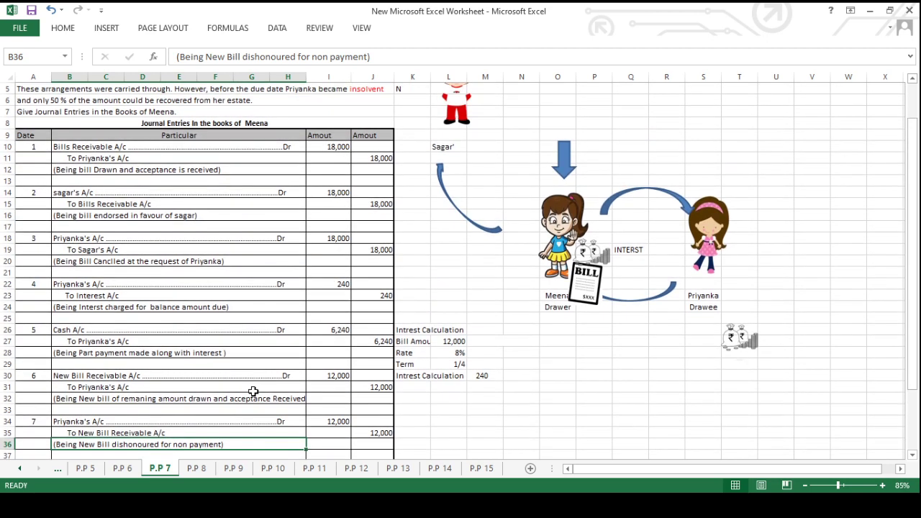
{"action": "scroll", "coordinate": [253, 391], "scroll_direction": "down", "scroll_amount": 2}
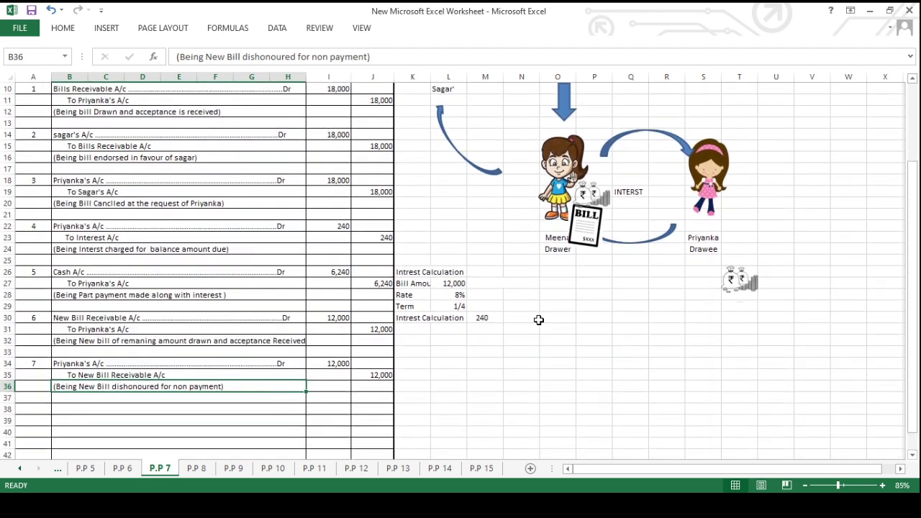
{"action": "scroll", "coordinate": [538, 319], "scroll_direction": "down", "scroll_amount": 1}
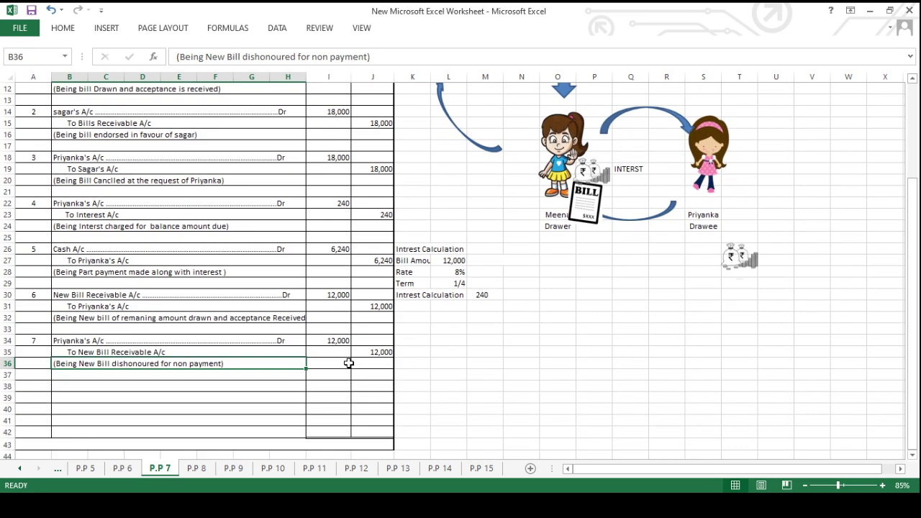
Move the money bags picture from below the drawee to beside the drawer, above the other money bags
{"action": "left_click", "coordinate": [566, 239]}
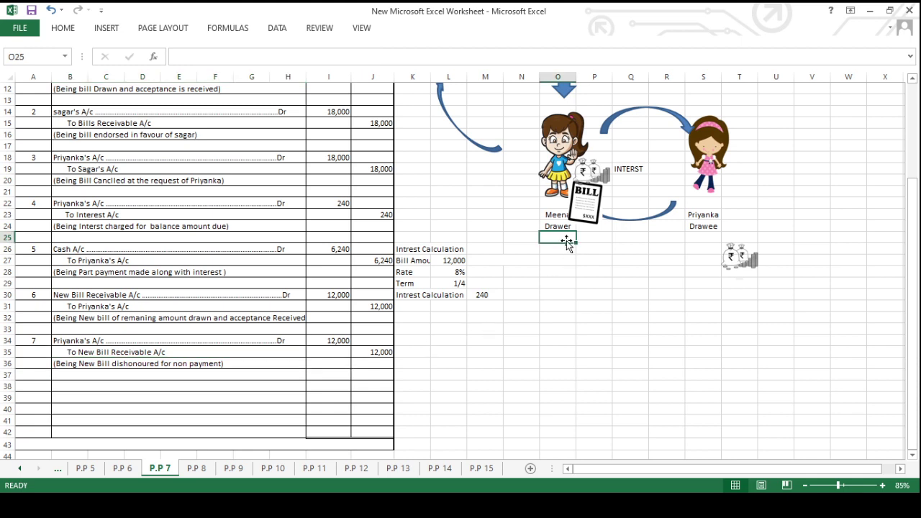
{"action": "left_click_drag", "start_coordinate": [735, 242], "coordinate": [601, 149]}
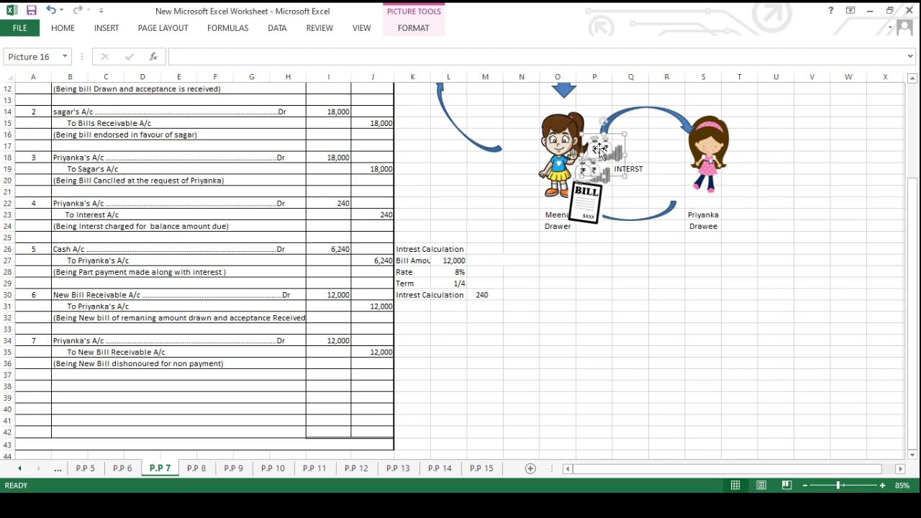
Enter the account headings "CASH", the drawee's name and "BAD DEBTS" across M32 to O32
{"action": "left_click", "coordinate": [493, 318]}
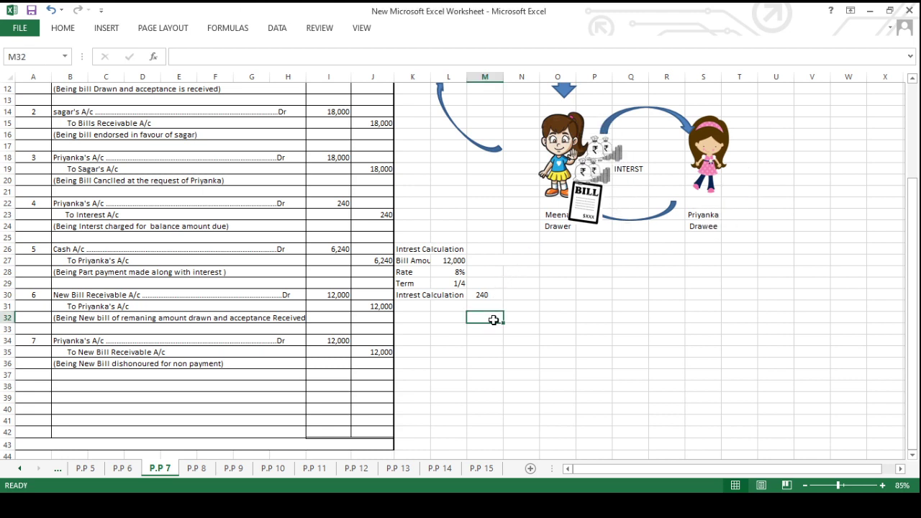
{"action": "type", "text": "cASH"}
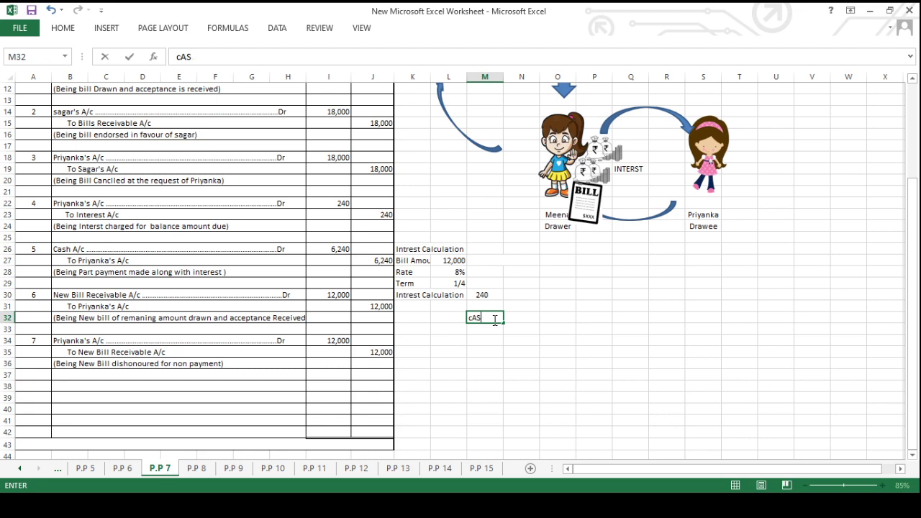
{"action": "key", "text": "BackSpace"}
{"action": "key", "text": "BackSpace"}
{"action": "key", "text": "BackSpace"}
{"action": "type", "text": "H"}
{"action": "key", "text": "Tab"}
{"action": "type", "text": "PR"}
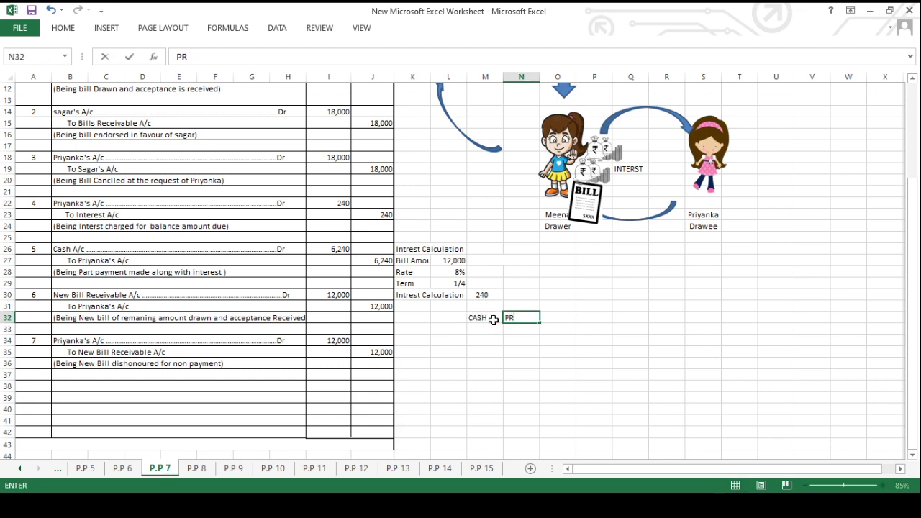
{"action": "type", "text": "IYANK"}
{"action": "key", "text": "Tab"}
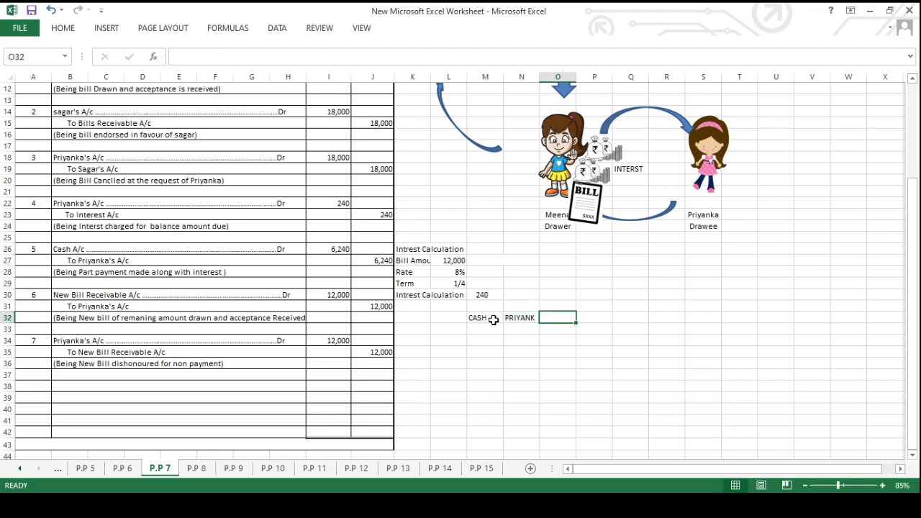
{"action": "type", "text": "BA"}
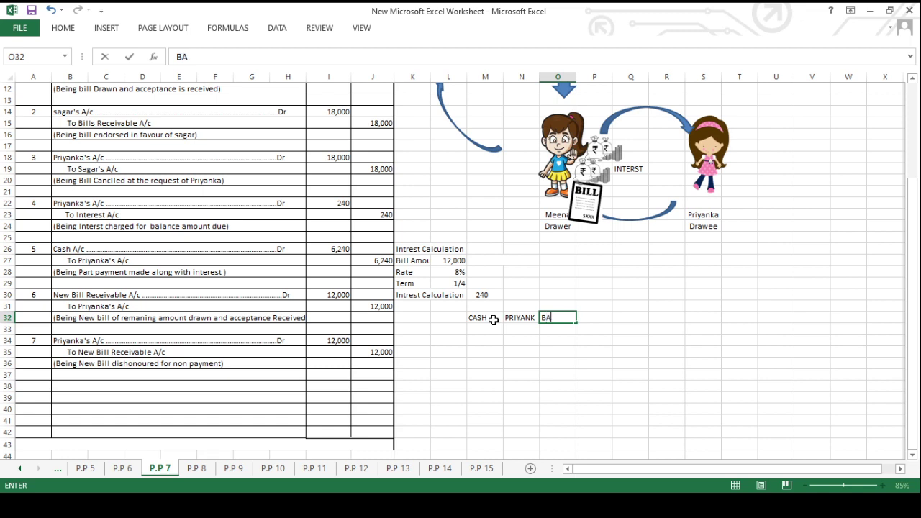
{"action": "type", "text": "D DEBTS"}
{"action": "key", "text": "Return"}
Enter DR, CR and DR in M33, N33 and O33 under the three account headings
{"action": "left_click", "coordinate": [475, 331]}
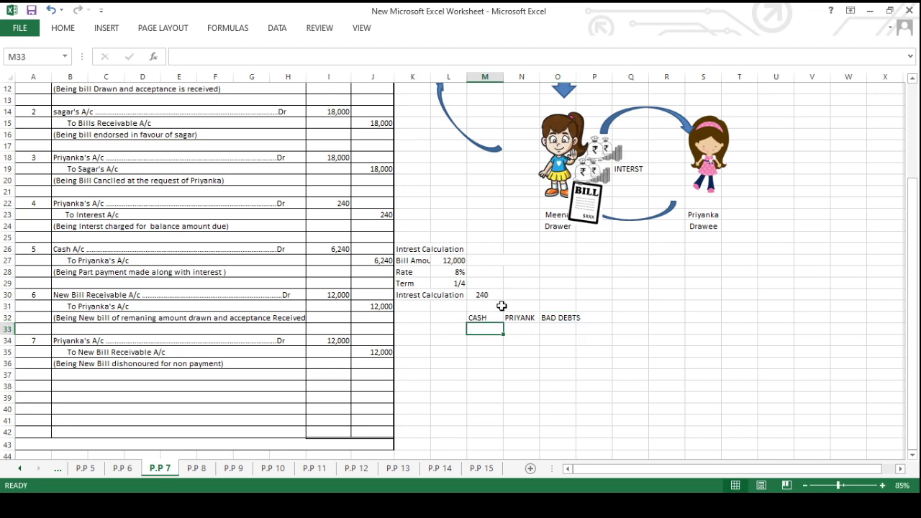
{"action": "type", "text": "DR"}
{"action": "key", "text": "Tab"}
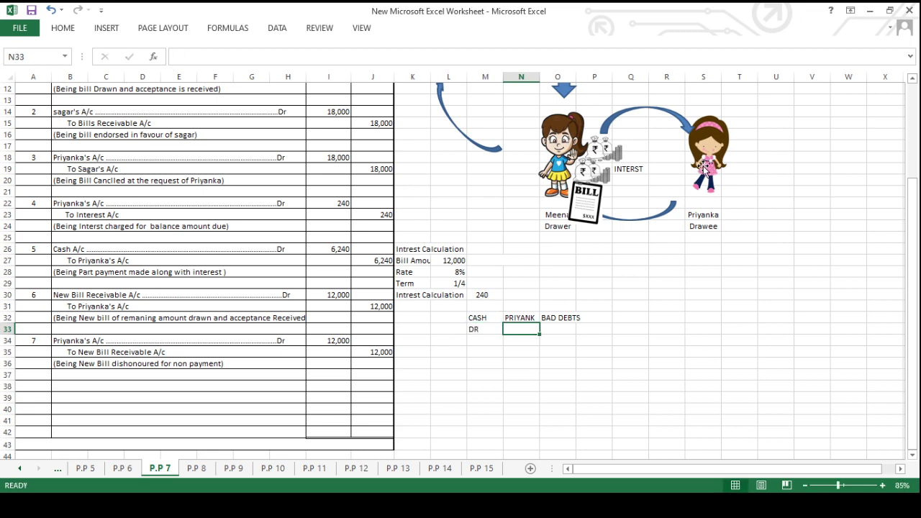
{"action": "type", "text": "CR"}
{"action": "key", "text": "Tab"}
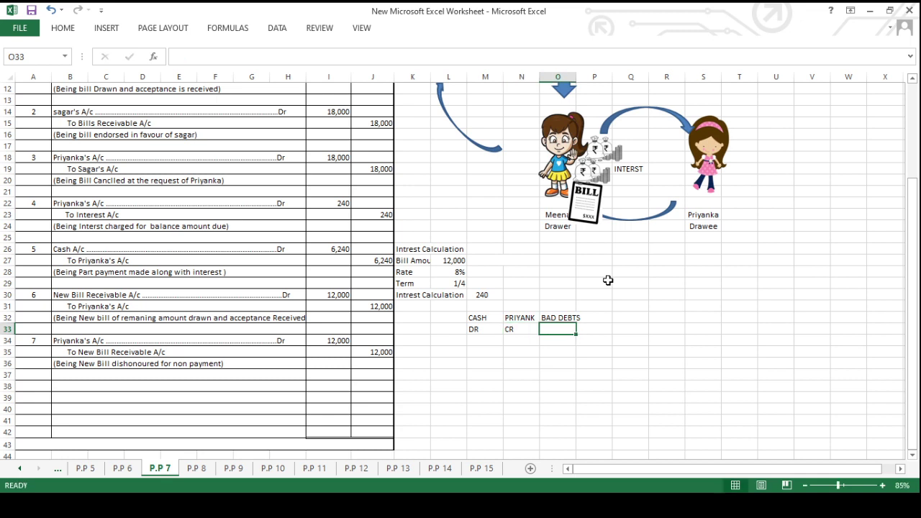
{"action": "type", "text": "DR"}
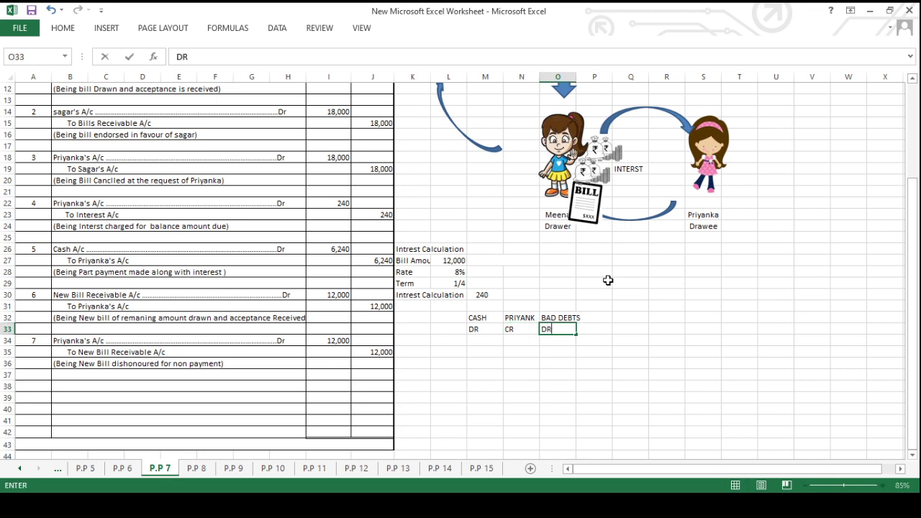
{"action": "key", "text": "Return"}
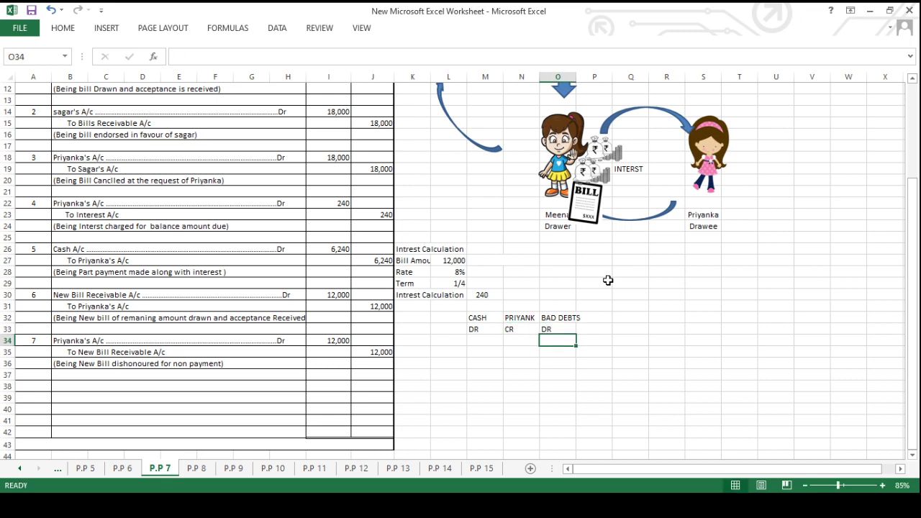
{"action": "left_click", "coordinate": [487, 317]}
{"action": "left_click", "coordinate": [543, 319]}
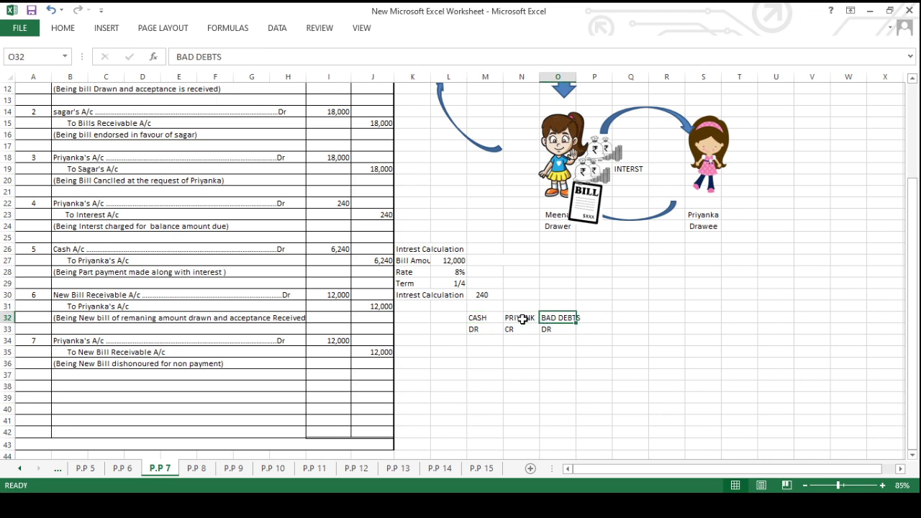
{"action": "left_click", "coordinate": [523, 318]}
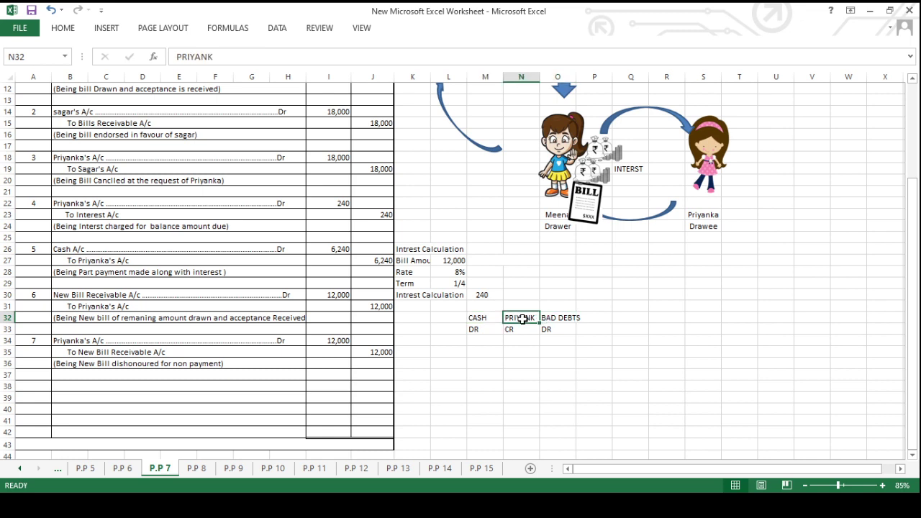
Show entry number 8 in A38, the Cash and Bad debts debit lines in B38 and B39, and the drawee's credit line in B40 in black
{"action": "left_click", "coordinate": [42, 387]}
{"action": "left_click", "coordinate": [72, 31]}
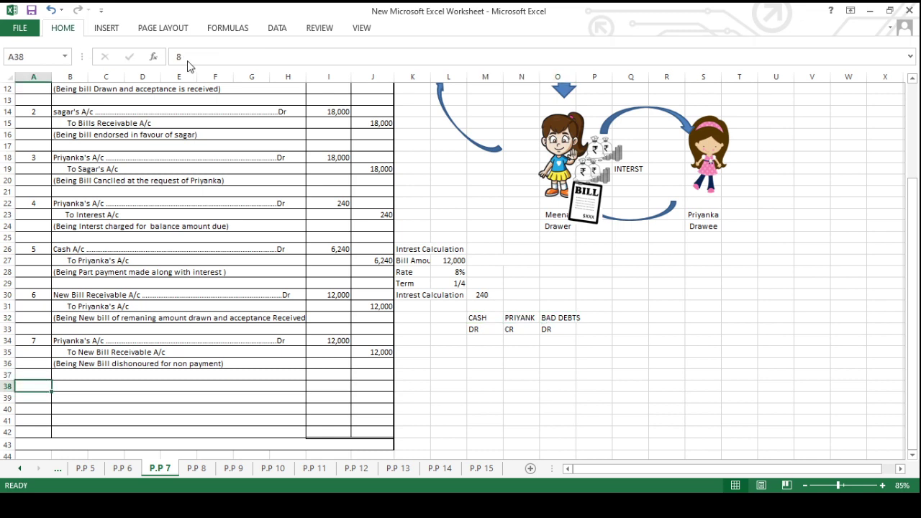
{"action": "left_click", "coordinate": [97, 383]}
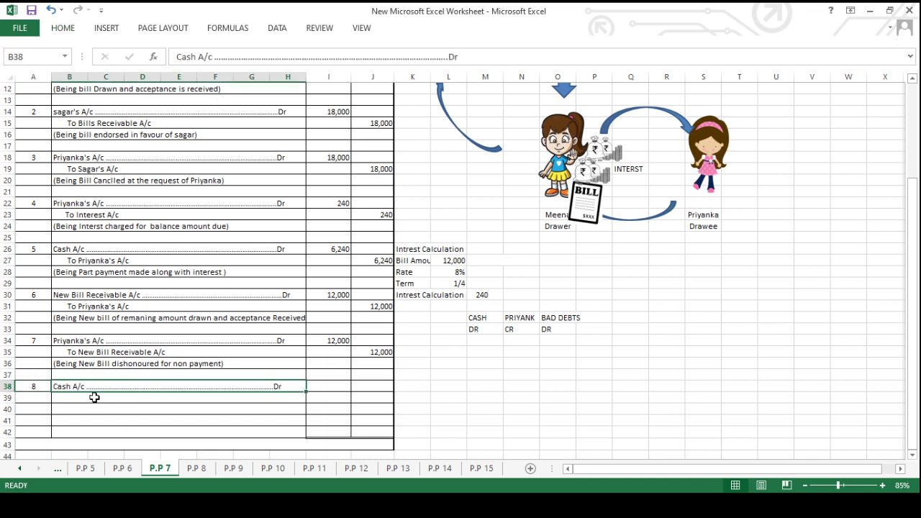
{"action": "double_click", "coordinate": [93, 407]}
{"action": "type", "text": "To Priyanka's A/c"}
{"action": "left_click", "coordinate": [91, 397]}
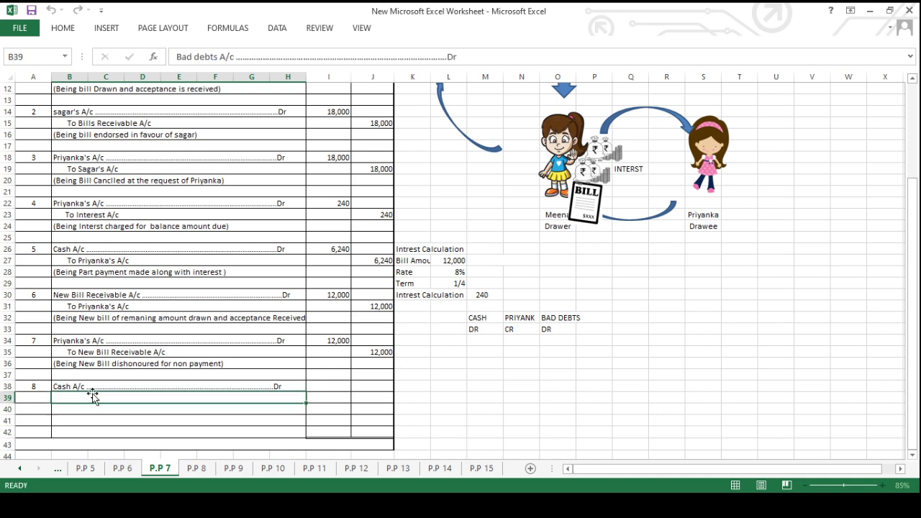
{"action": "left_click", "coordinate": [96, 407]}
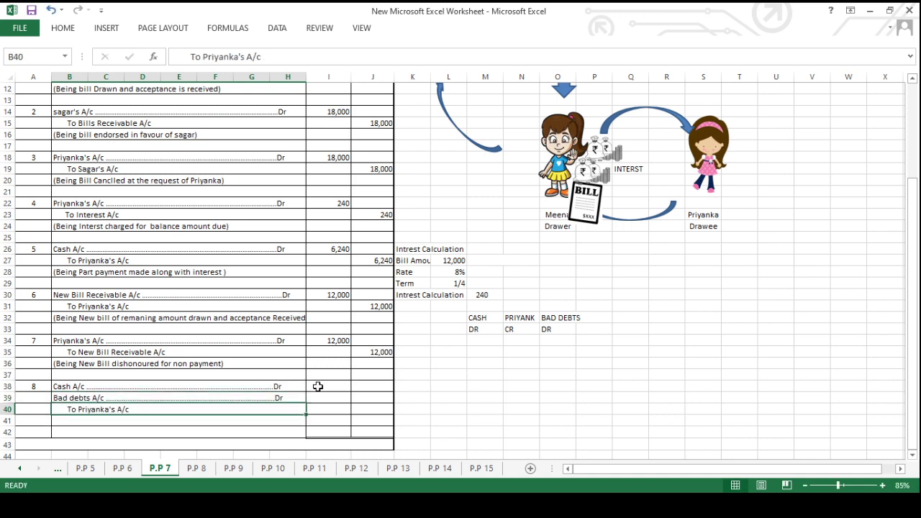
Show entry 8's 12,000 credit in J40 and its 6,000 debits in I38 and I39 in black
{"action": "left_click", "coordinate": [368, 406]}
{"action": "type", "text": "12000"}
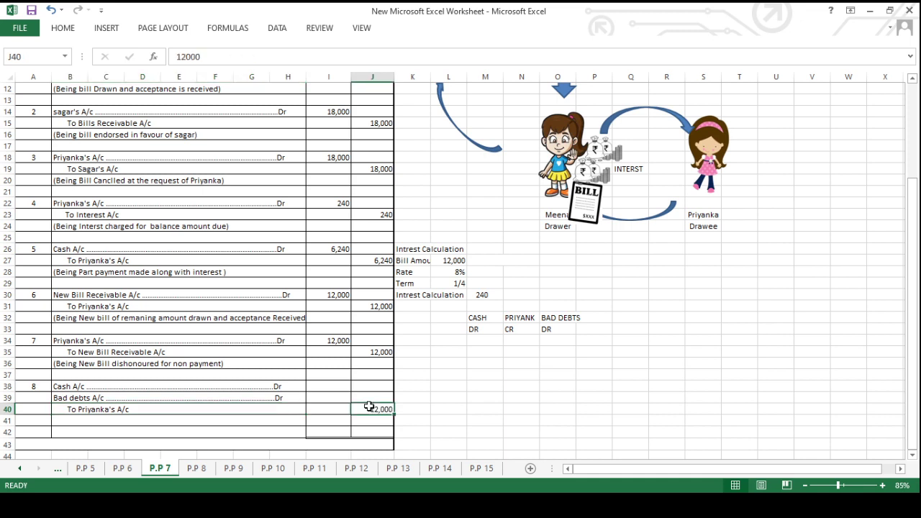
{"action": "left_click", "coordinate": [325, 387]}
{"action": "type", "text": "6000"}
{"action": "key", "text": "ctrl+Return"}
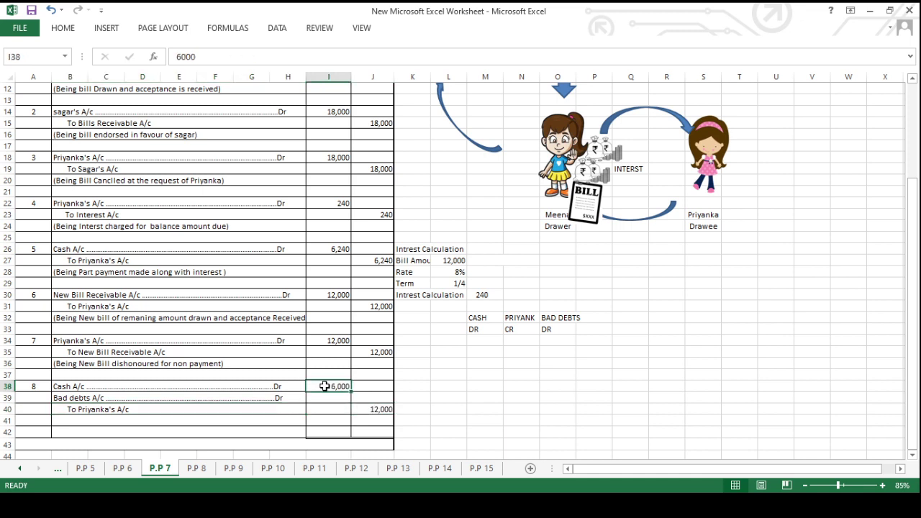
{"action": "left_click_drag", "start_coordinate": [324, 390], "coordinate": [325, 397]}
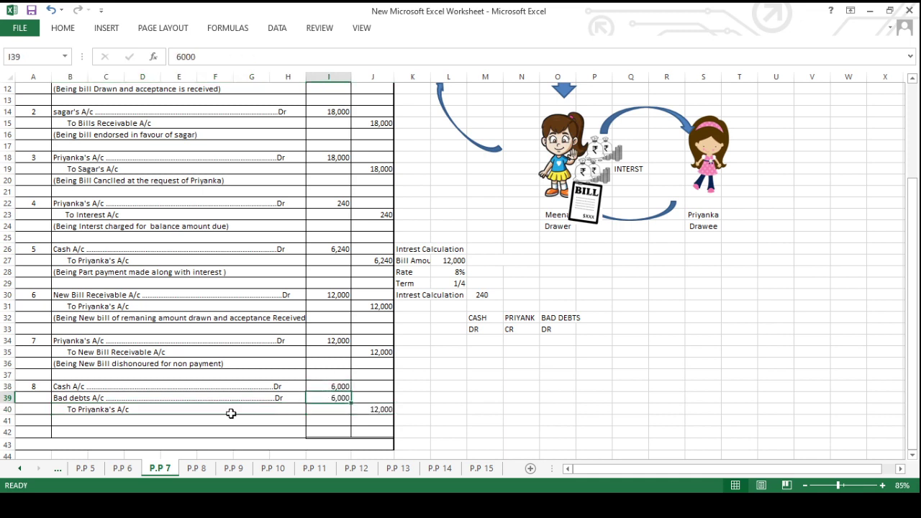
Show the narration "(Being part payment received at the time of insolvency)" in B41 and the 96,480 totals in I42 and J42 in black
{"action": "left_click", "coordinate": [199, 420]}
{"action": "type", "text": "(Being part payment received at the time of insolvency)"}
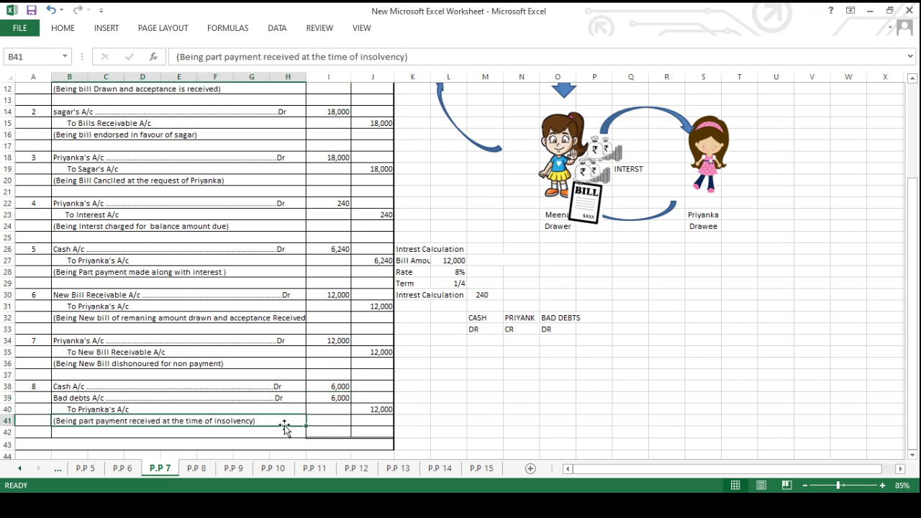
{"action": "left_click", "coordinate": [335, 433]}
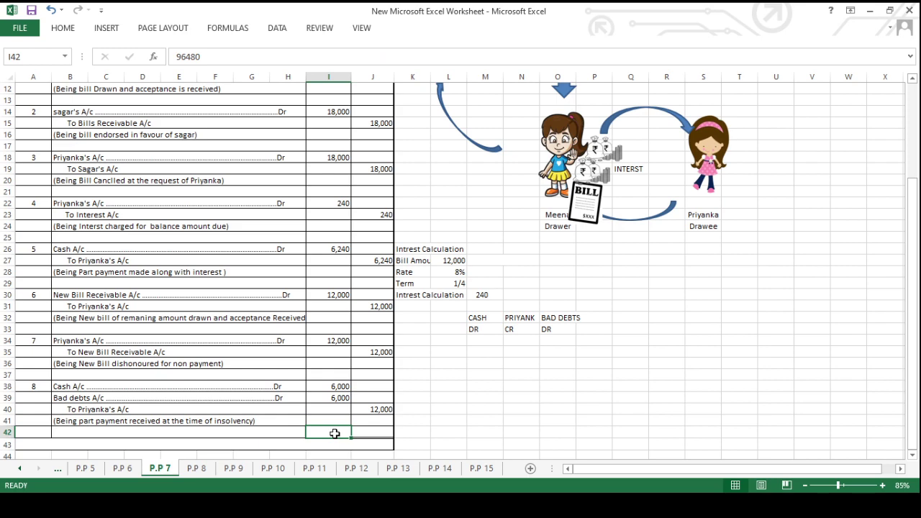
{"action": "left_click", "coordinate": [374, 433]}
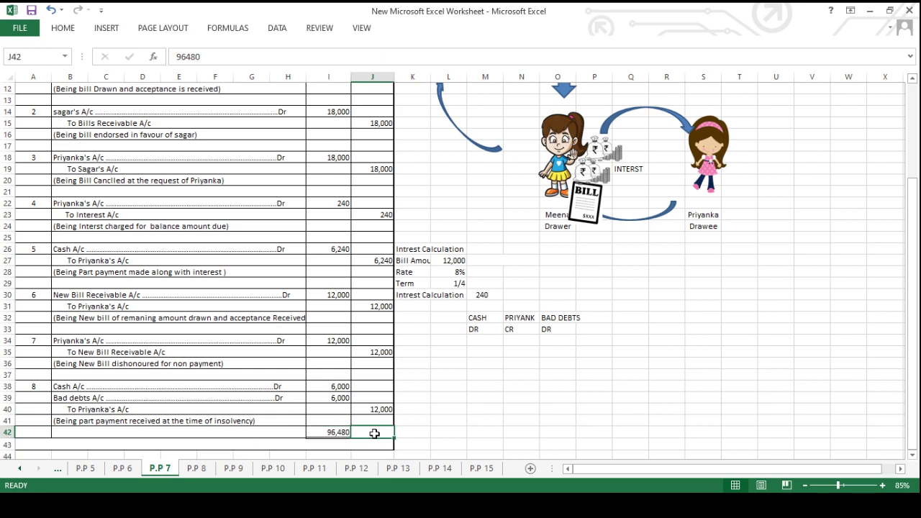
{"action": "left_click", "coordinate": [427, 421]}
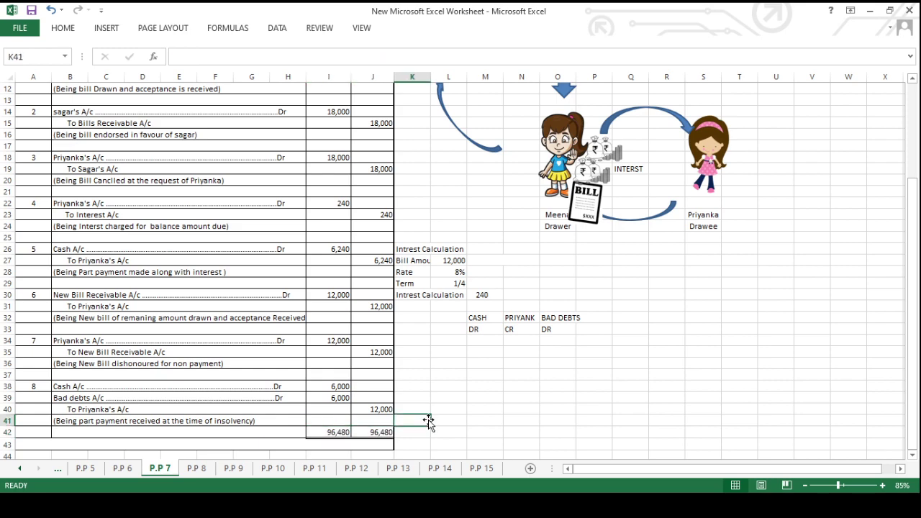
{"action": "scroll", "coordinate": [428, 423], "scroll_direction": "up", "scroll_amount": 4}
{"action": "scroll", "coordinate": [428, 423], "scroll_direction": "down", "scroll_amount": 1}
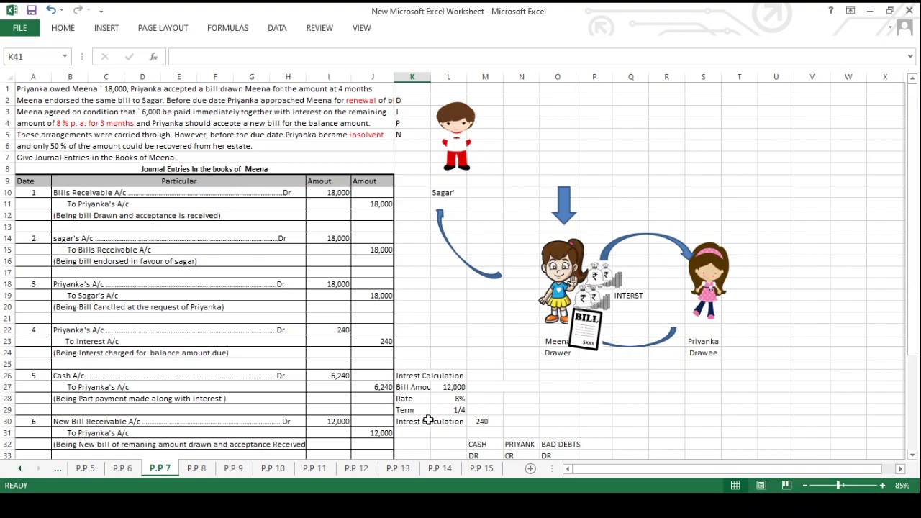
{"action": "scroll", "coordinate": [428, 419], "scroll_direction": "down", "scroll_amount": 3}
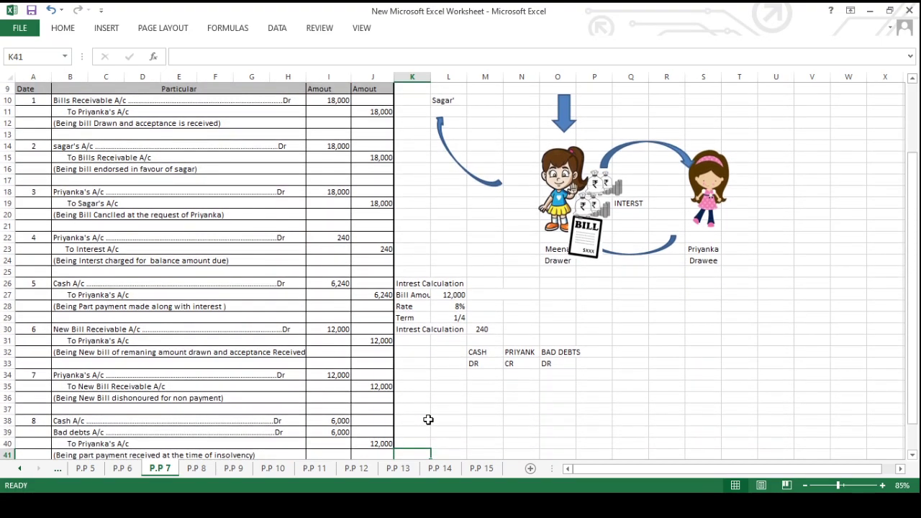
{"action": "scroll", "coordinate": [428, 419], "scroll_direction": "down", "scroll_amount": 1}
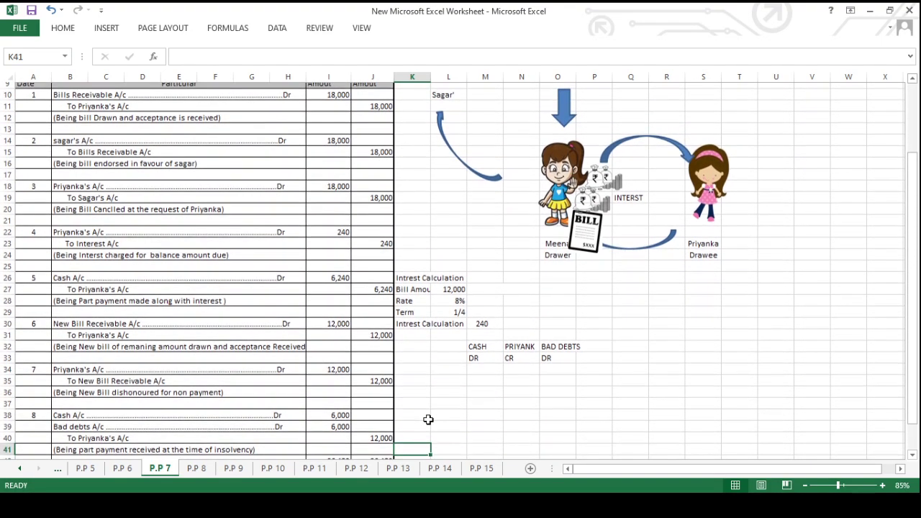
{"action": "scroll", "coordinate": [428, 419], "scroll_direction": "up", "scroll_amount": 1}
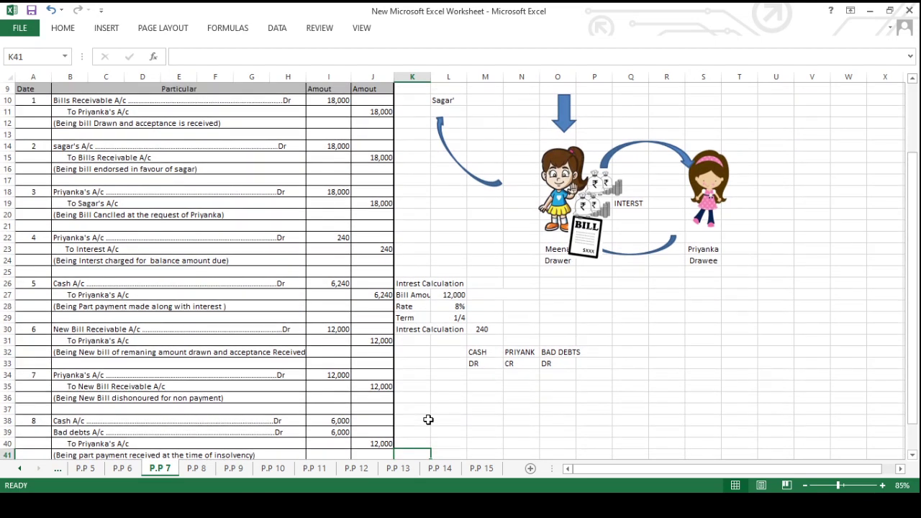